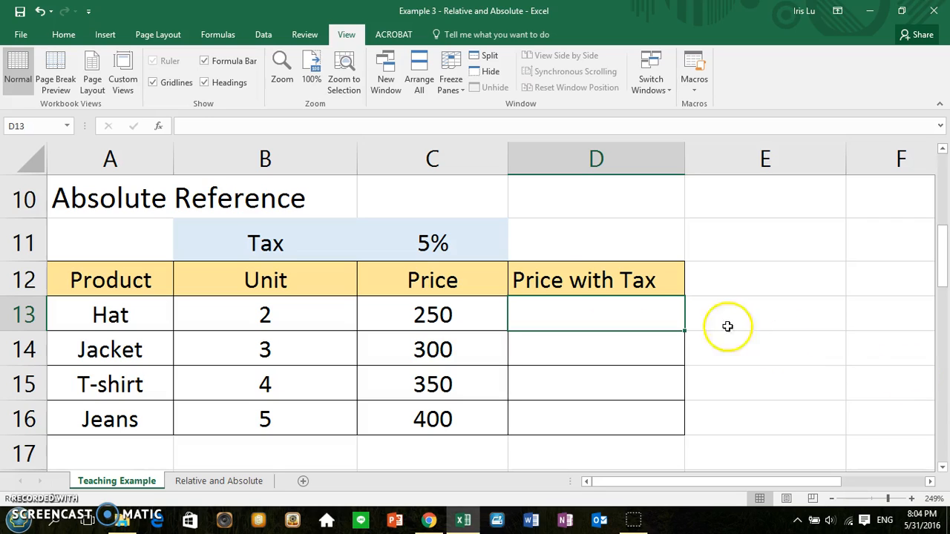
# Step: Calculate the hat's price with tax in E13 from plain numbers with the formula =250+250*5%
pyautogui.click(562, 280)
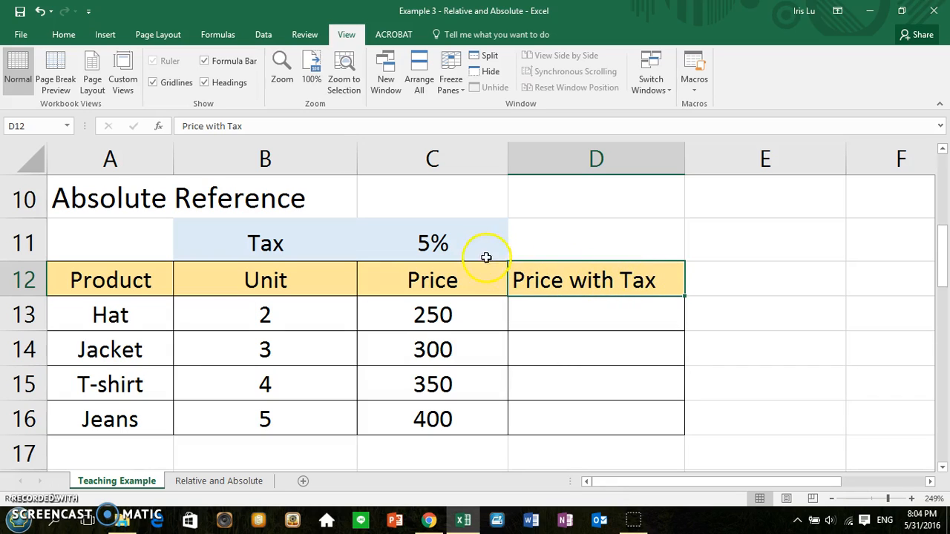
pyautogui.click(401, 244)
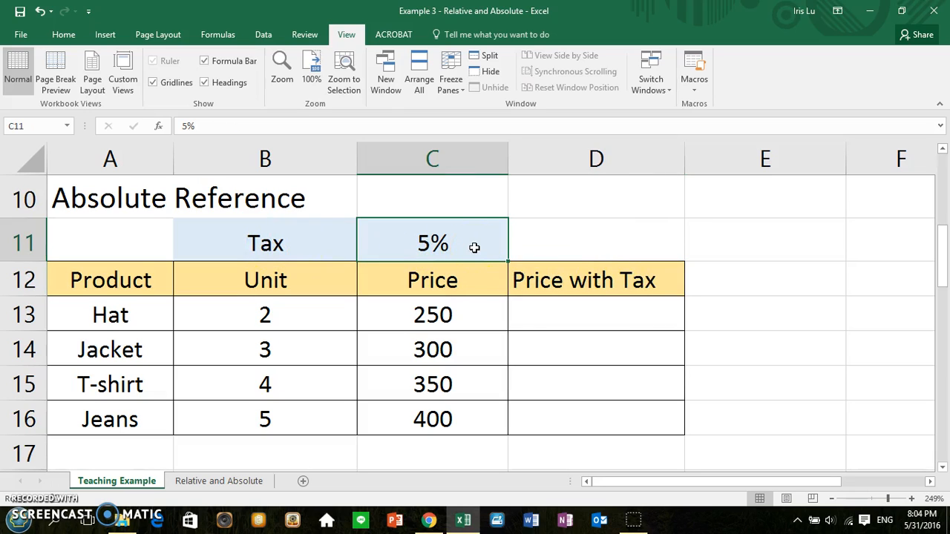
pyautogui.click(442, 318)
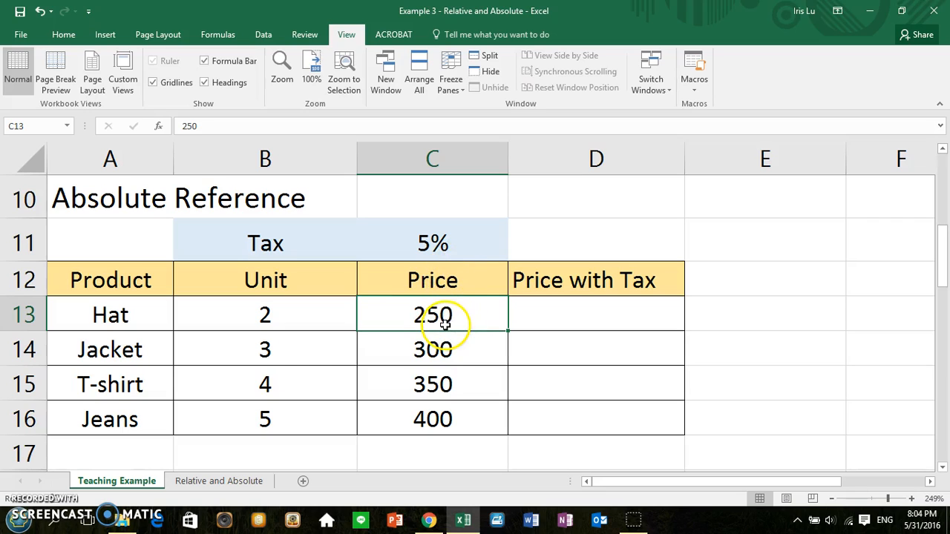
pyautogui.click(731, 314)
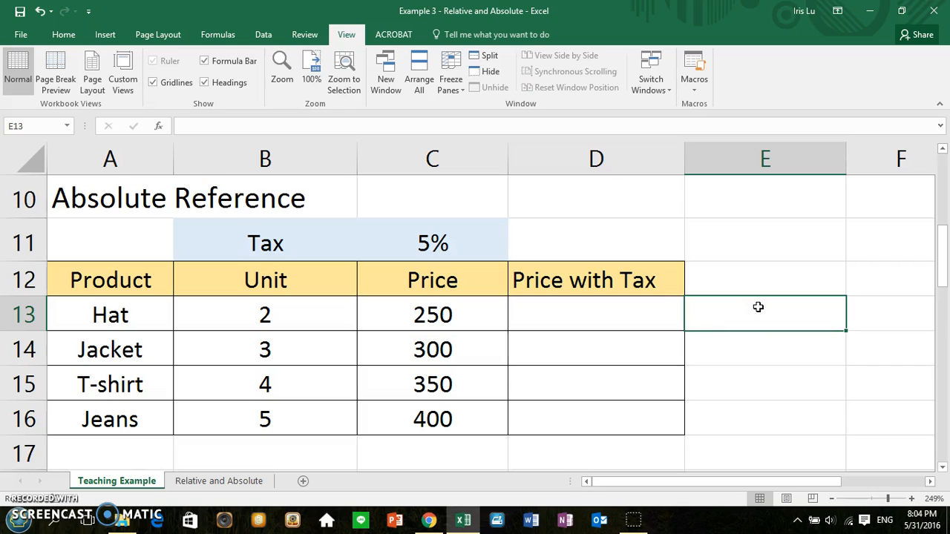
pyautogui.write('=25')
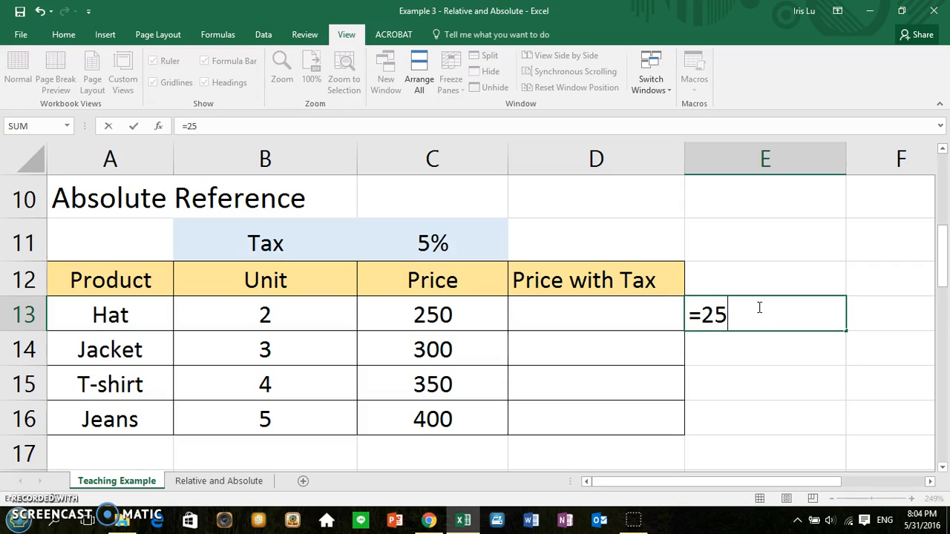
pyautogui.write('0+250*')
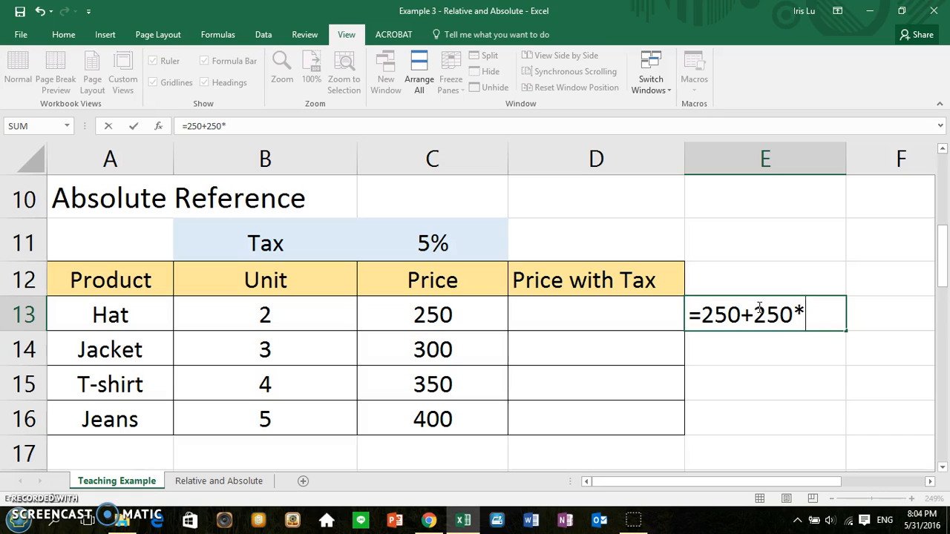
pyautogui.write('5%')
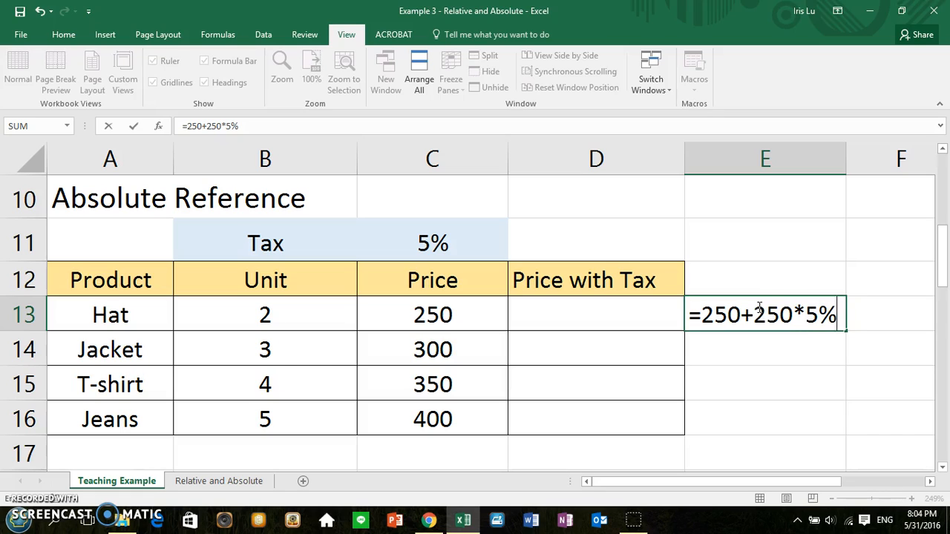
pyautogui.press('Return')
pyautogui.click(758, 306)
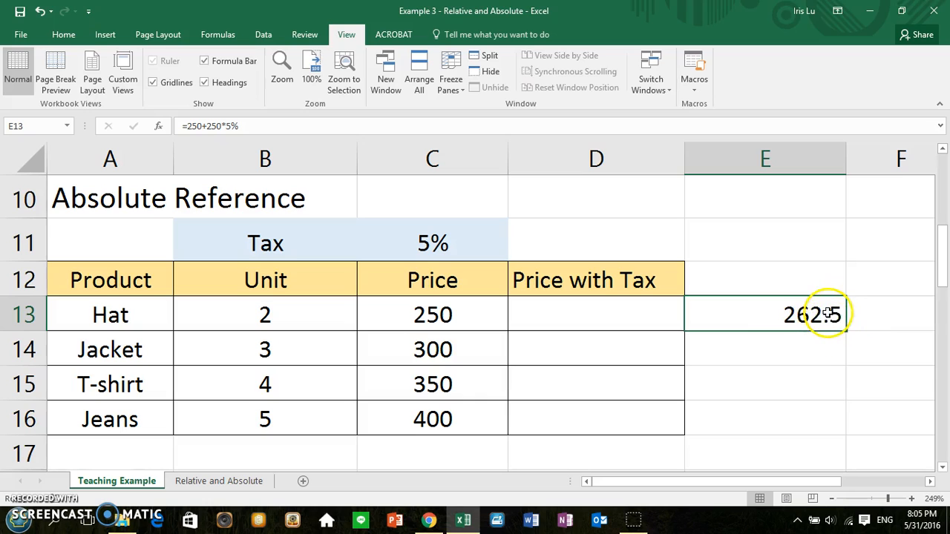
# Step: Enter the formula =C13+C13*C11 in D13 to calculate the hat's price with tax from cell references
pyautogui.click(653, 314)
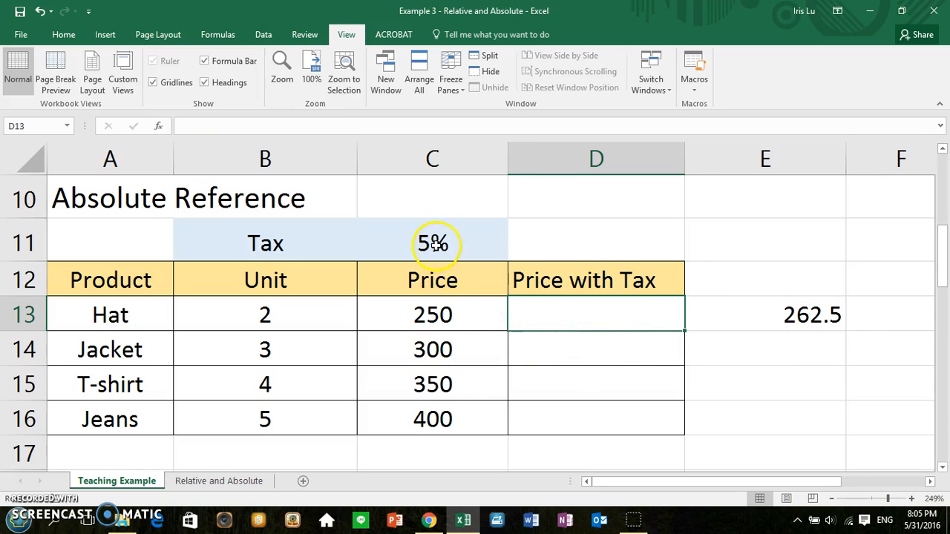
pyautogui.click(626, 319)
pyautogui.write('=')
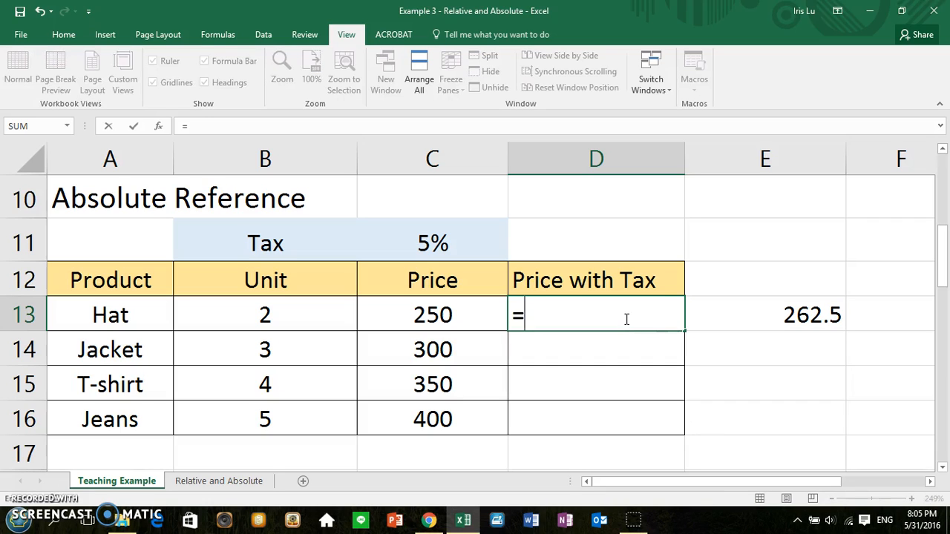
pyautogui.click(429, 316)
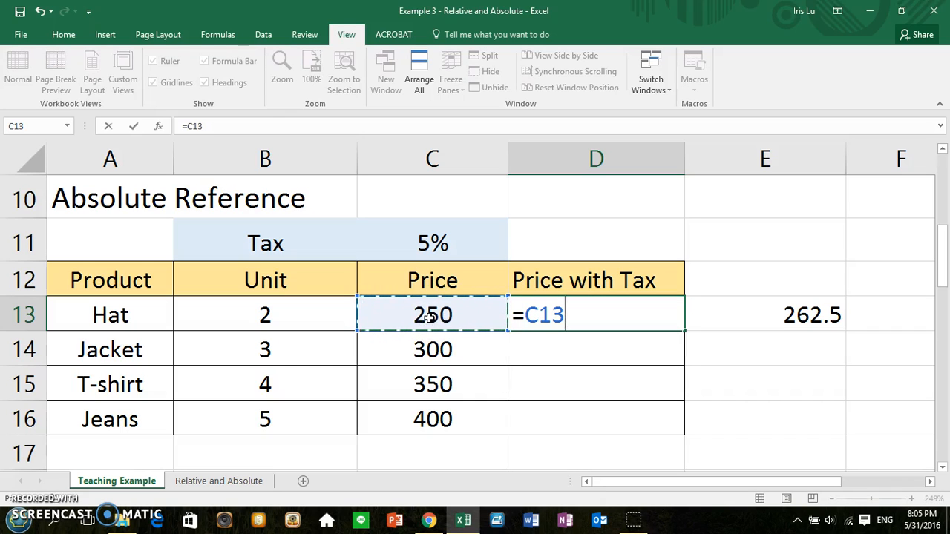
pyautogui.write('+')
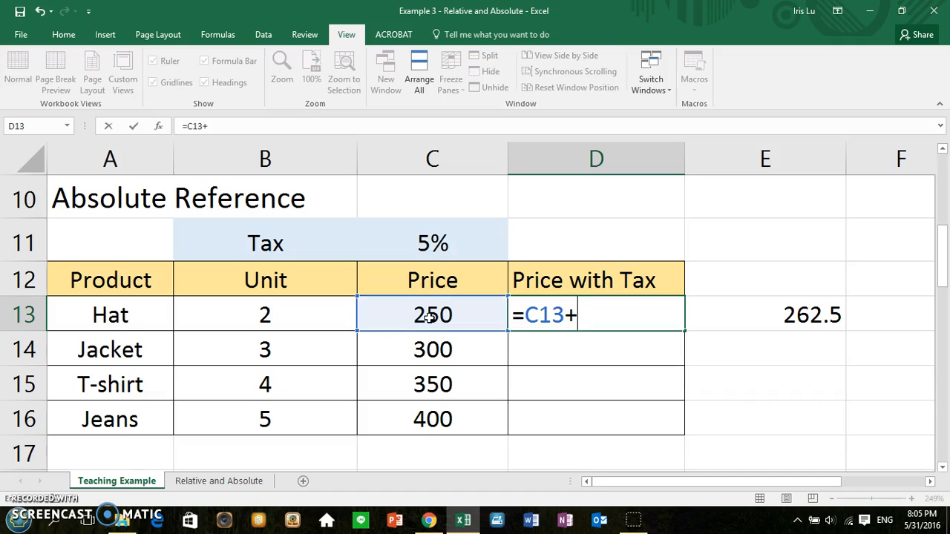
pyautogui.click(416, 315)
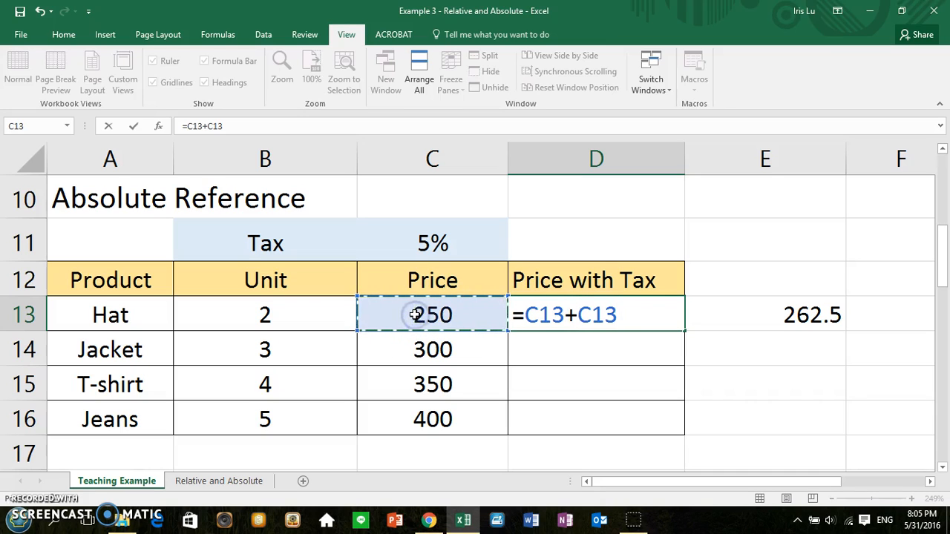
pyautogui.write('*')
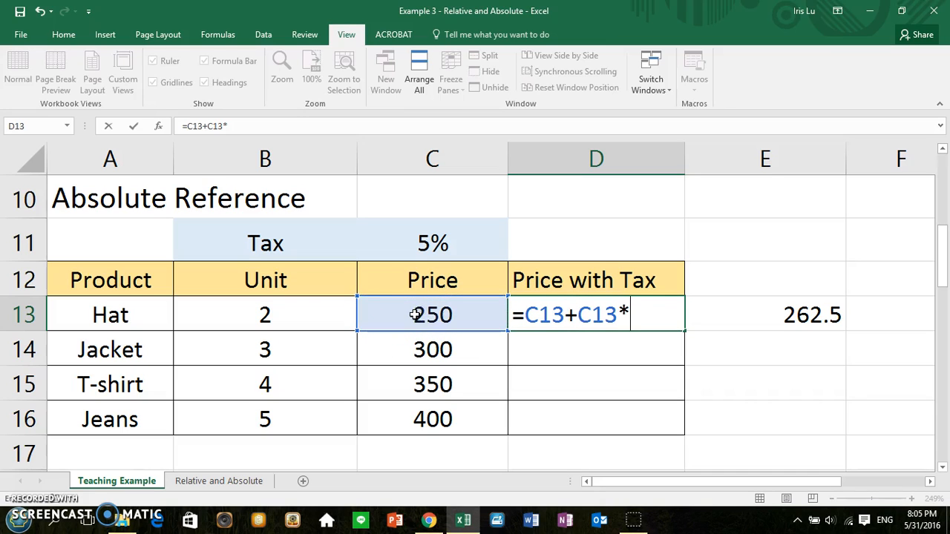
pyautogui.click(423, 245)
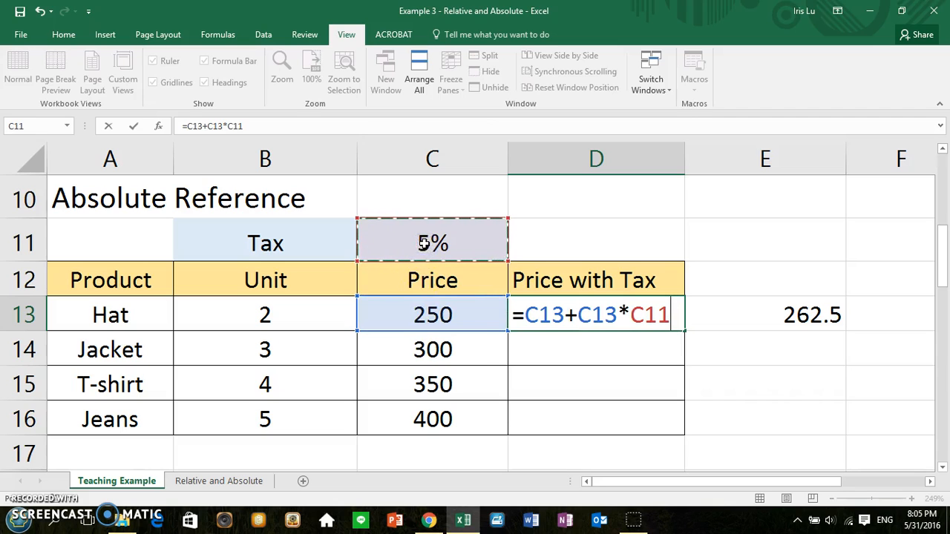
pyautogui.press('Return')
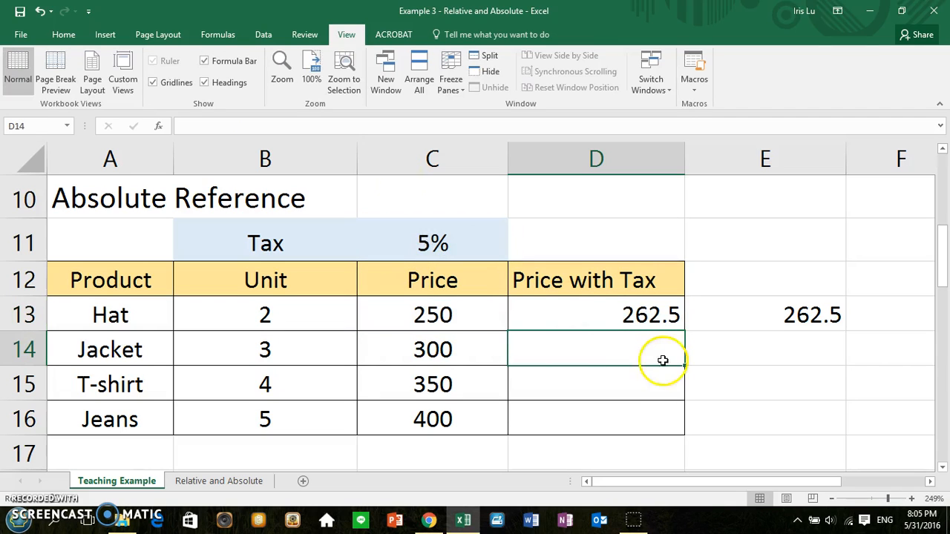
# Step: Fill the Price with Tax formula from D13 down through D16
pyautogui.click(650, 318)
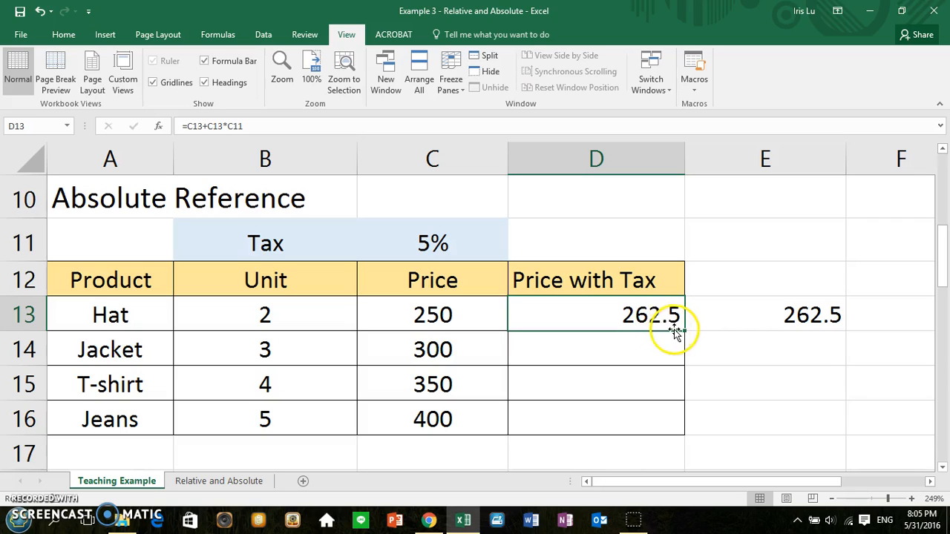
pyautogui.moveTo(684, 329); pyautogui.dragTo(678, 423)
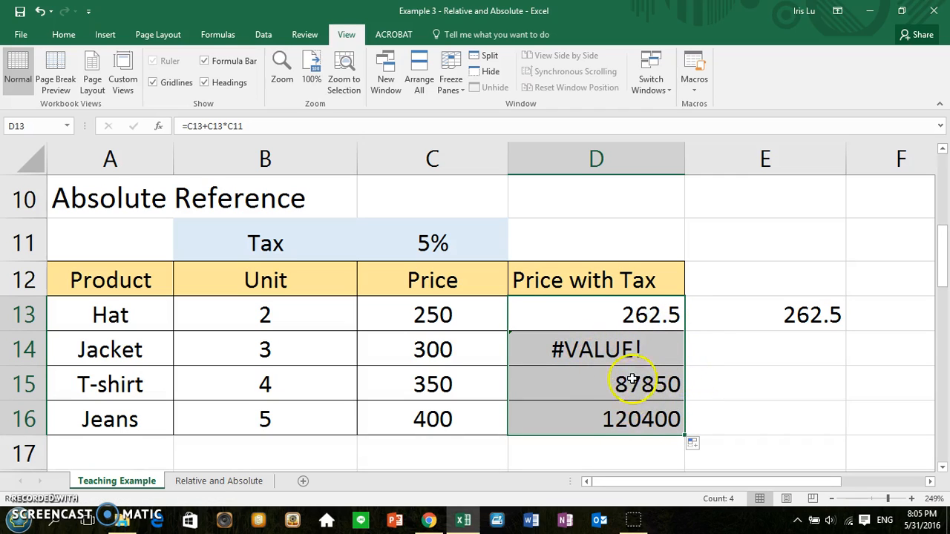
# Step: Examine which cells the formulas in D15 and D13 reference, comparing them with the tax rate in C11 and the prices in C13:C16
pyautogui.doubleClick(672, 386)
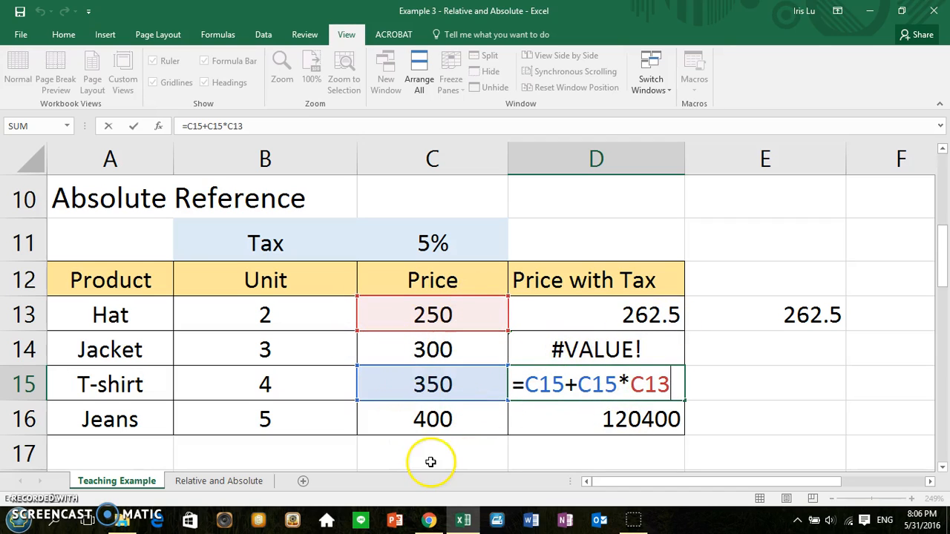
pyautogui.click(651, 310)
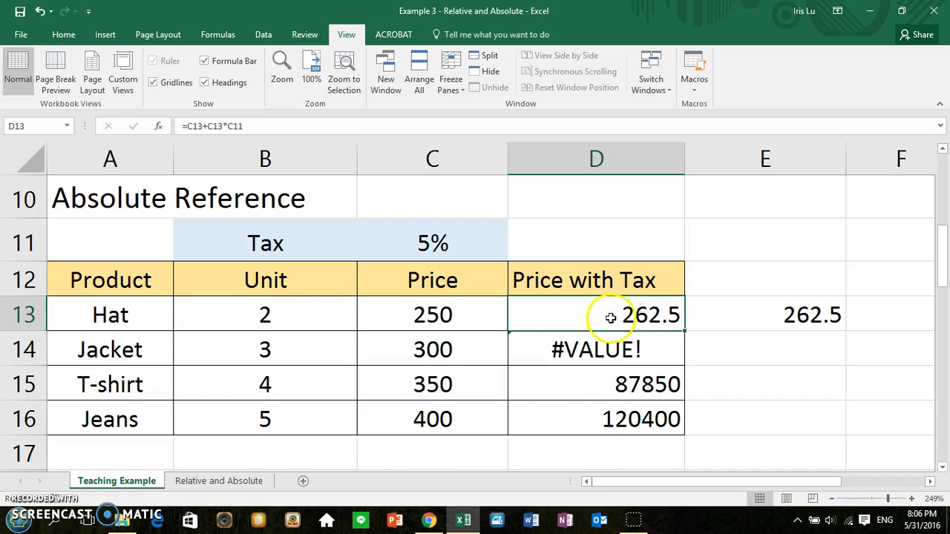
pyautogui.click(423, 242)
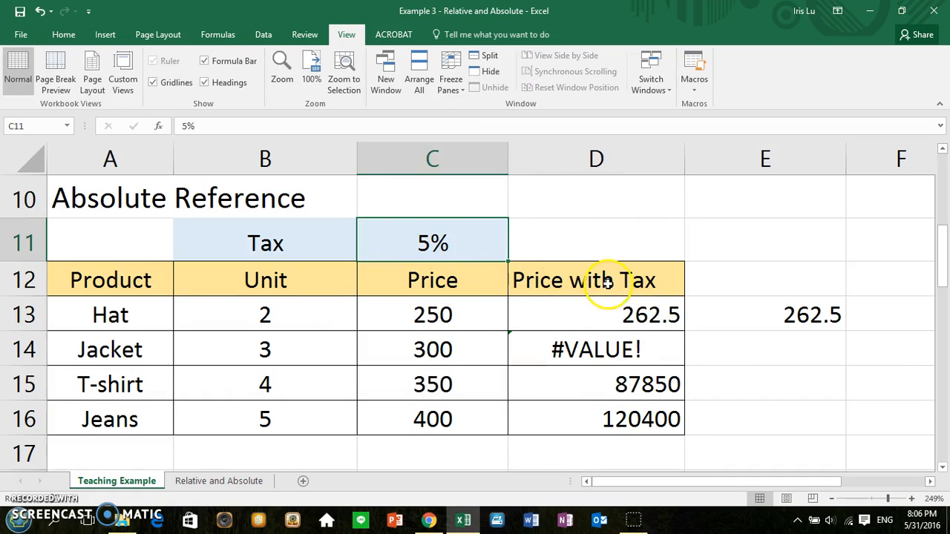
pyautogui.doubleClick(642, 315)
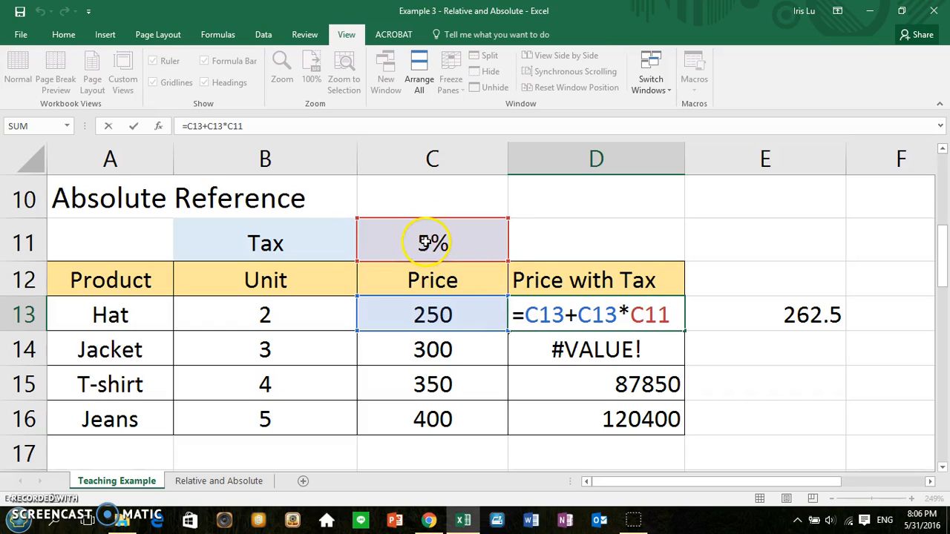
pyautogui.click(451, 280)
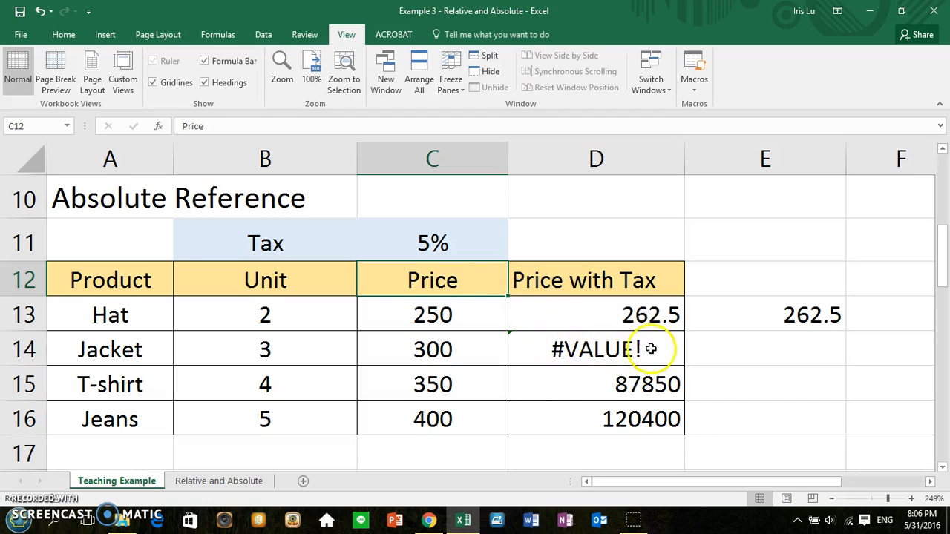
pyautogui.click(670, 380)
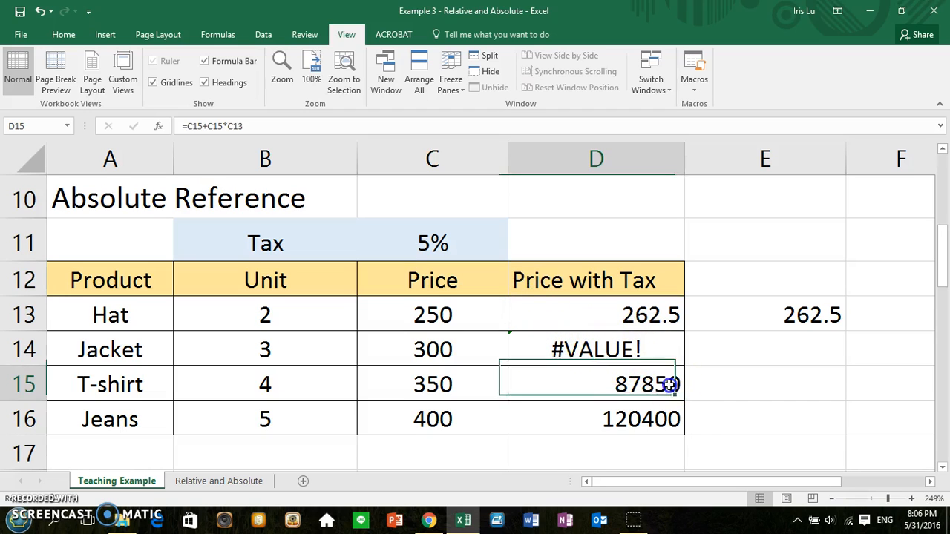
pyautogui.click(431, 315)
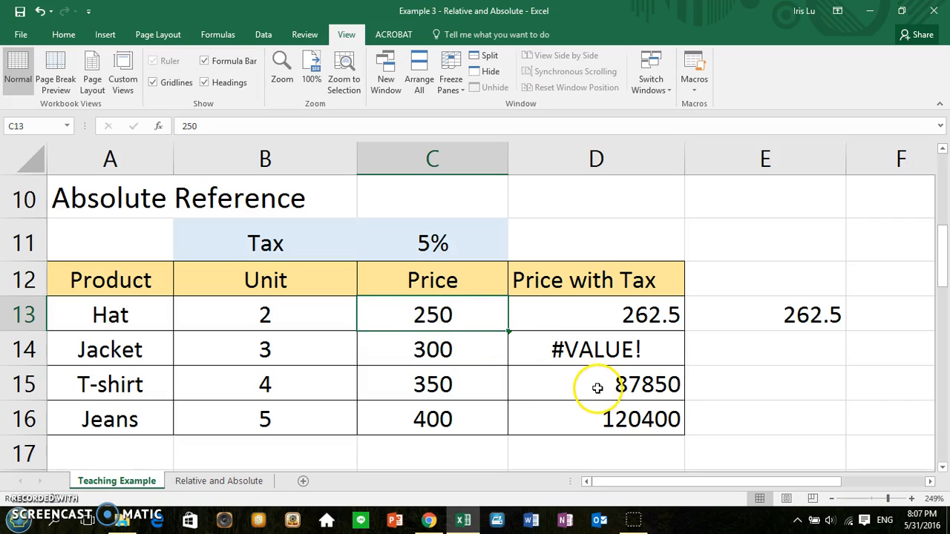
pyautogui.click(439, 240)
pyautogui.moveTo(479, 320); pyautogui.dragTo(486, 416)
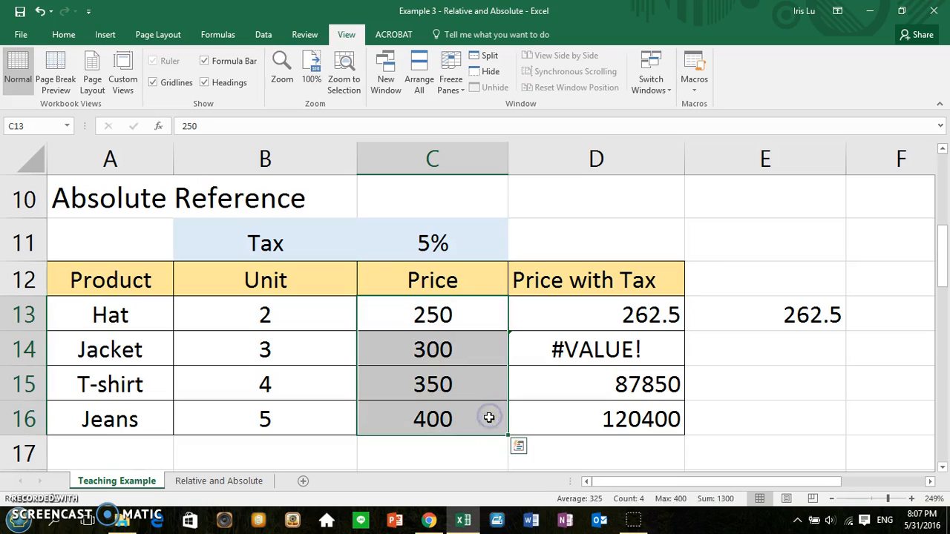
pyautogui.click(445, 241)
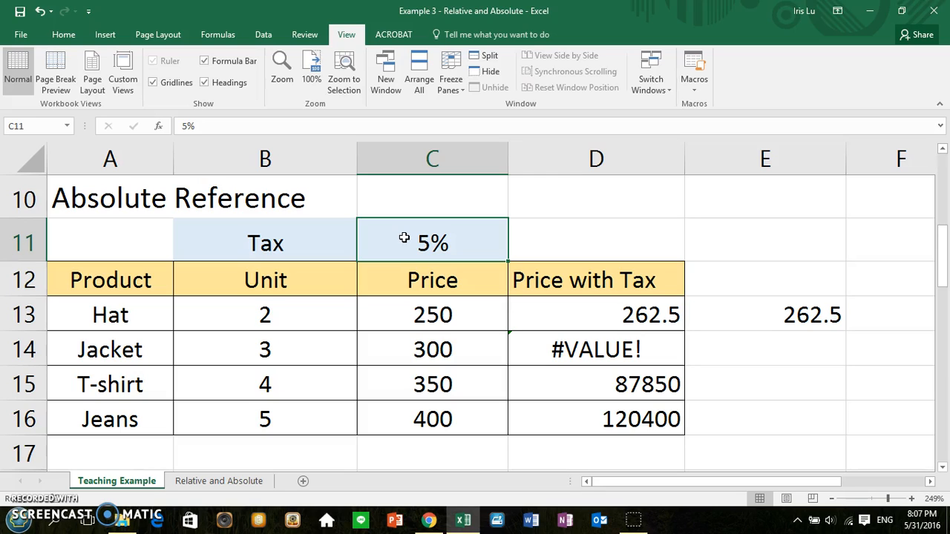
pyautogui.click(651, 242)
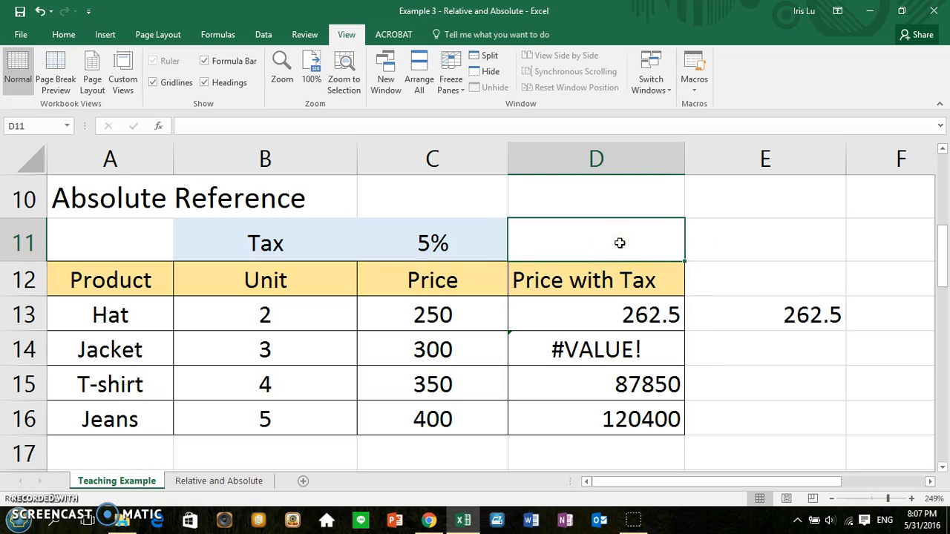
pyautogui.write('$')
pyautogui.moveTo(539, 245); pyautogui.dragTo(518, 236)
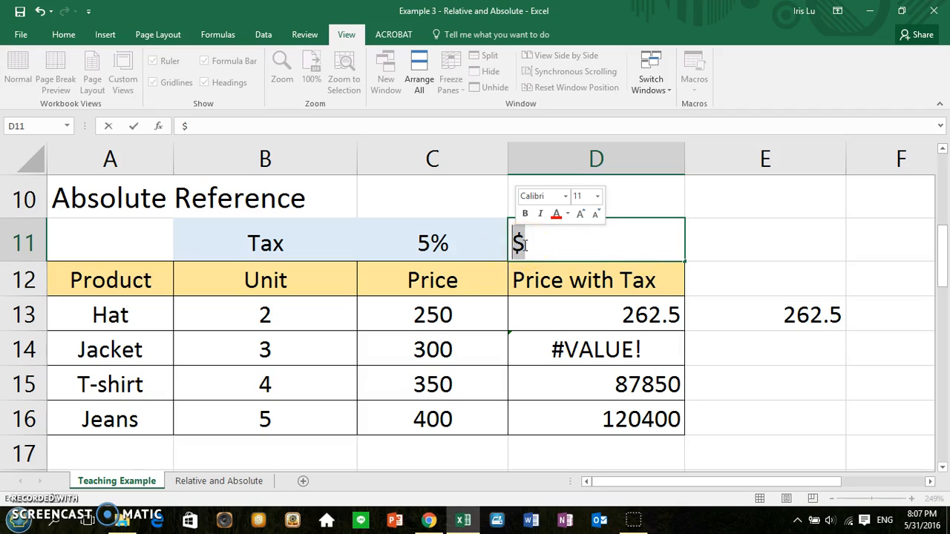
pyautogui.press('BackSpace')
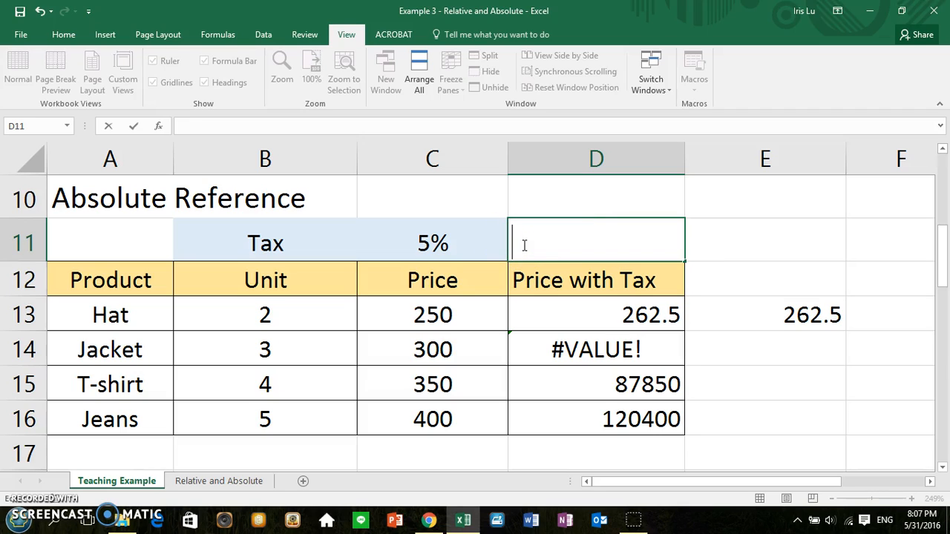
# Step: Clear the copied Price with Tax formulas from D14 through D16
pyautogui.moveTo(597, 356); pyautogui.dragTo(616, 415)
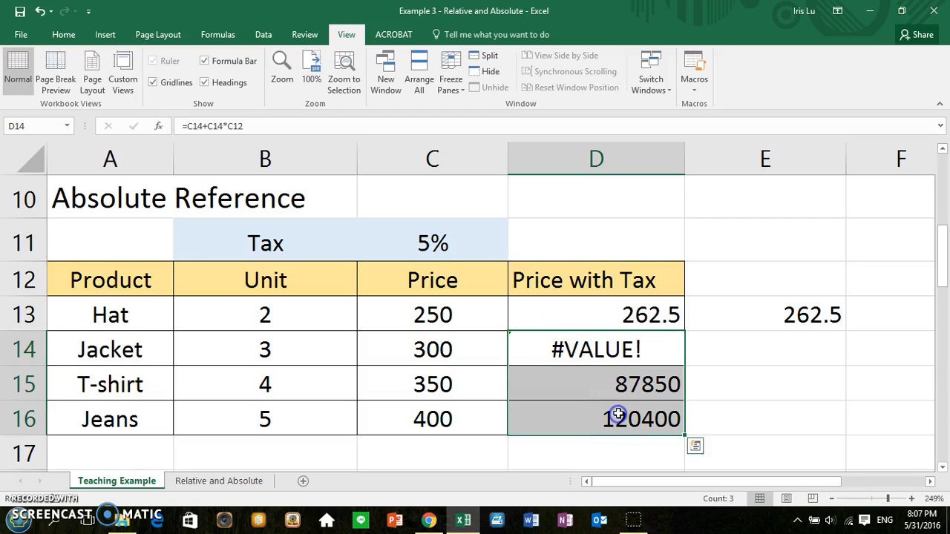
pyautogui.press('F2')
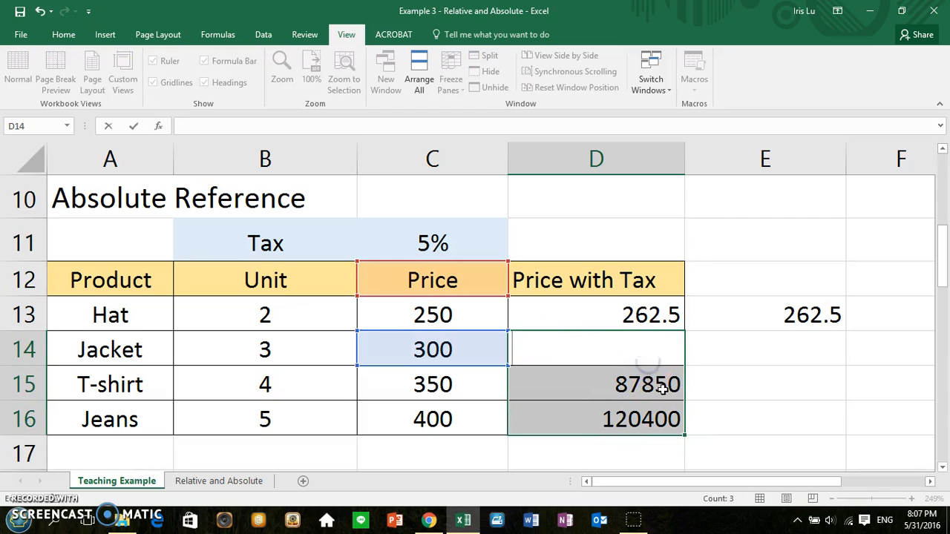
pyautogui.press('Escape')
pyautogui.press('Delete')
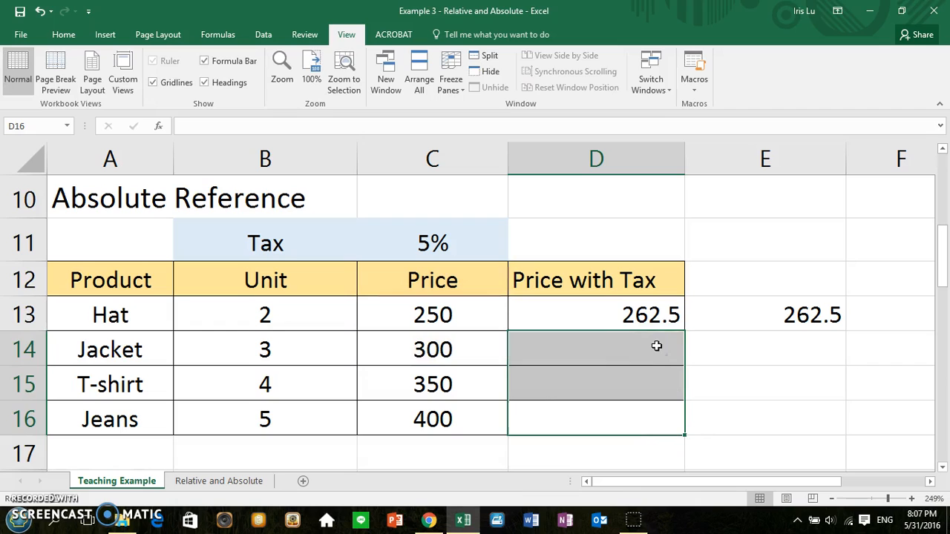
# Step: Make the tax rate reference in D13 absolute, giving =C13+C13*$C$11, and fill the formula down through D16
pyautogui.click(651, 314)
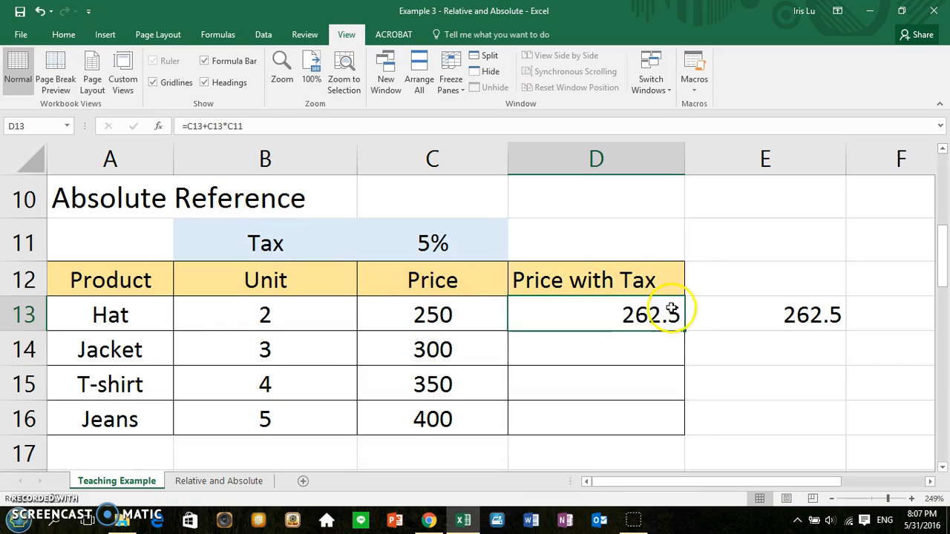
pyautogui.click(611, 127)
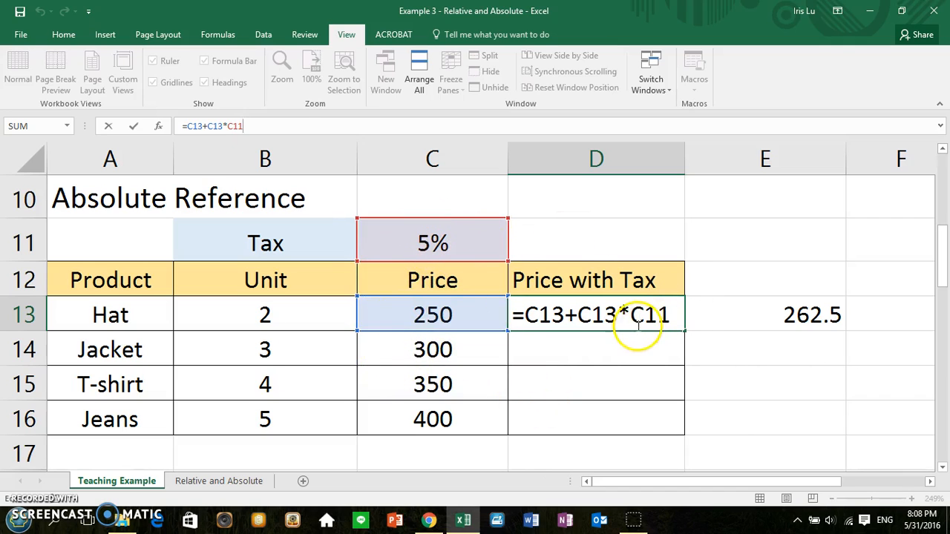
pyautogui.moveTo(636, 322); pyautogui.dragTo(666, 319)
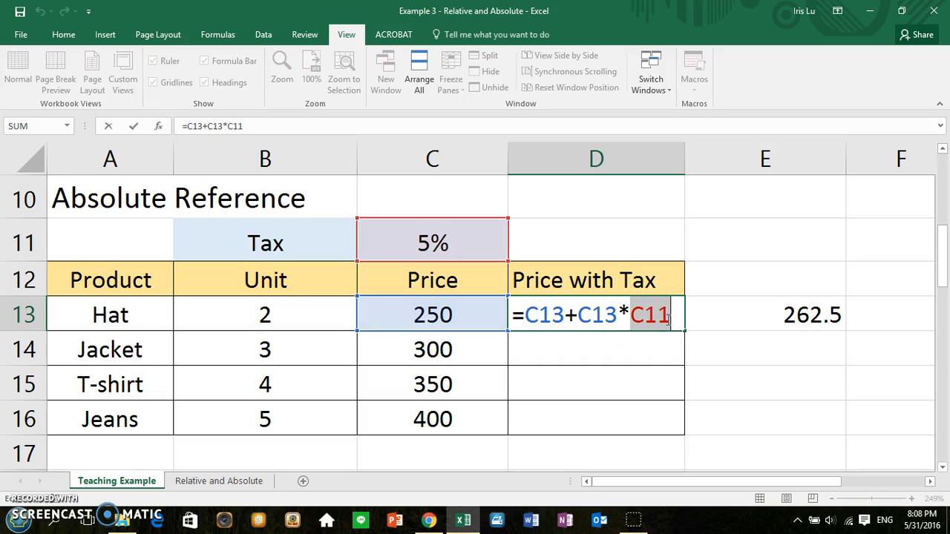
pyautogui.click(643, 316)
pyautogui.click(654, 317)
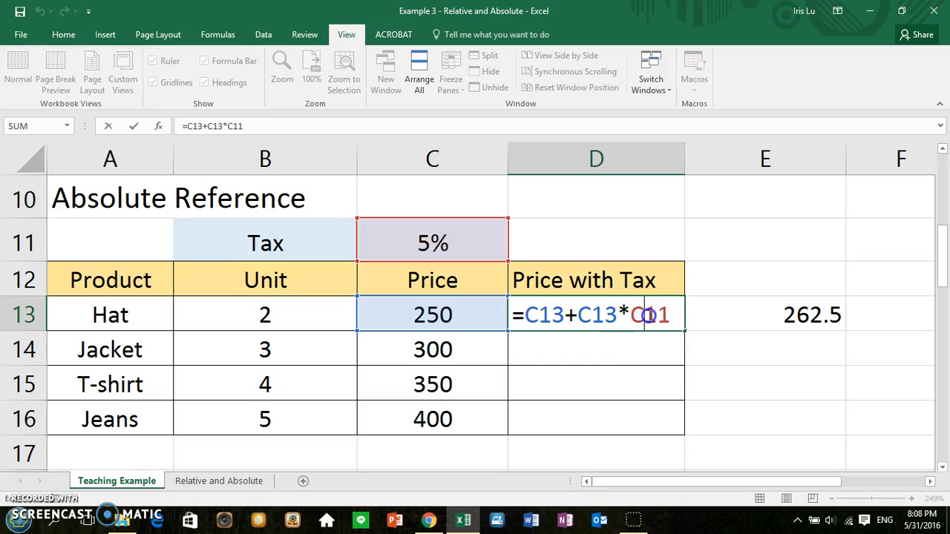
pyautogui.click(648, 316)
pyautogui.press('F4')
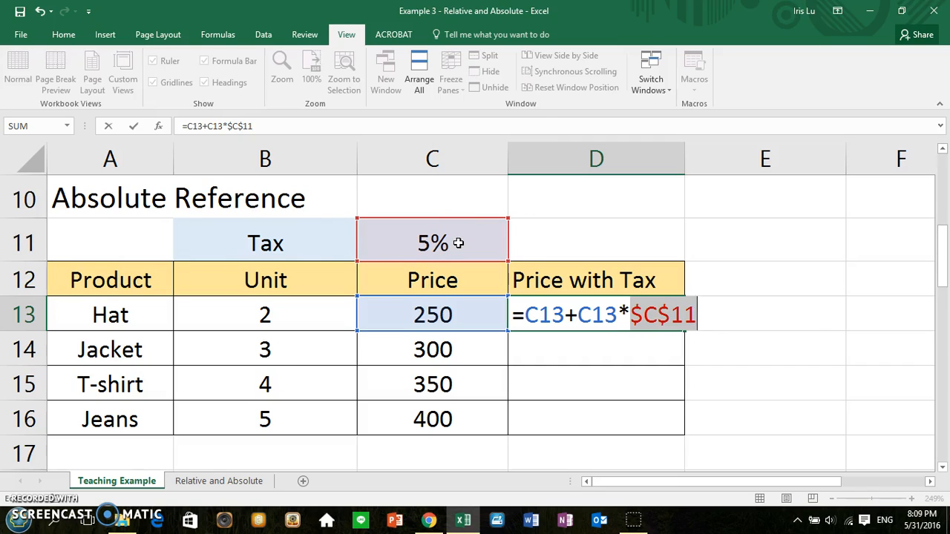
pyautogui.press('Return')
pyautogui.click(636, 309)
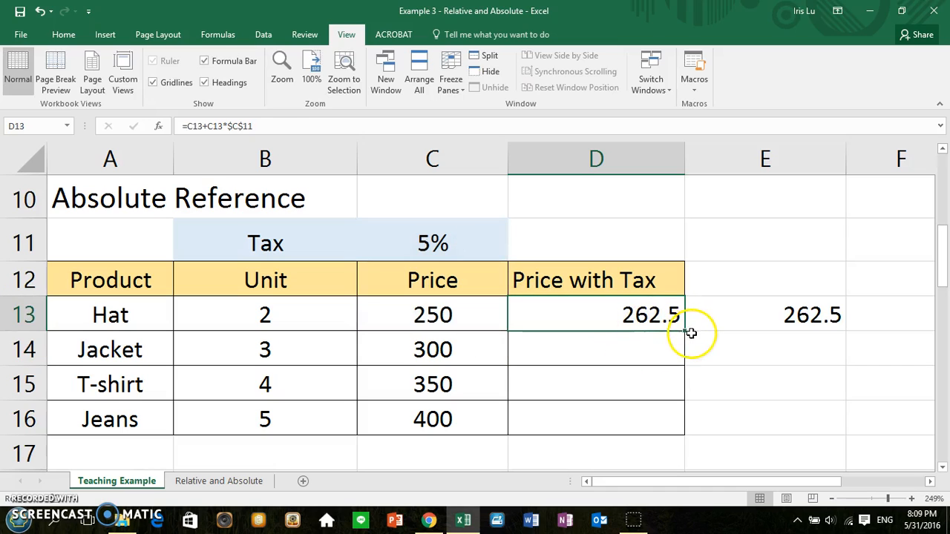
pyautogui.moveTo(683, 330); pyautogui.dragTo(680, 421)
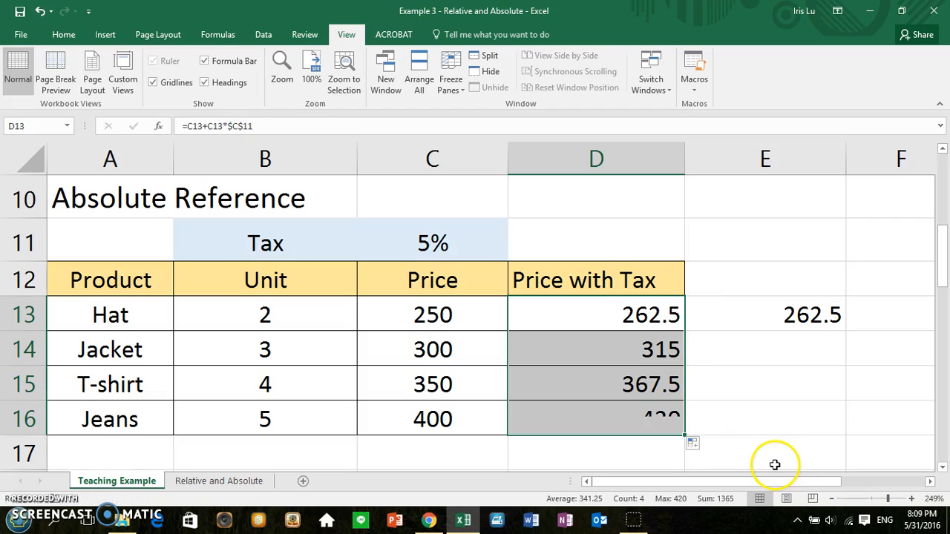
# Step: Examine the copied formulas in D14 and D15, checking that the tax reference points to C11
pyautogui.doubleClick(676, 348)
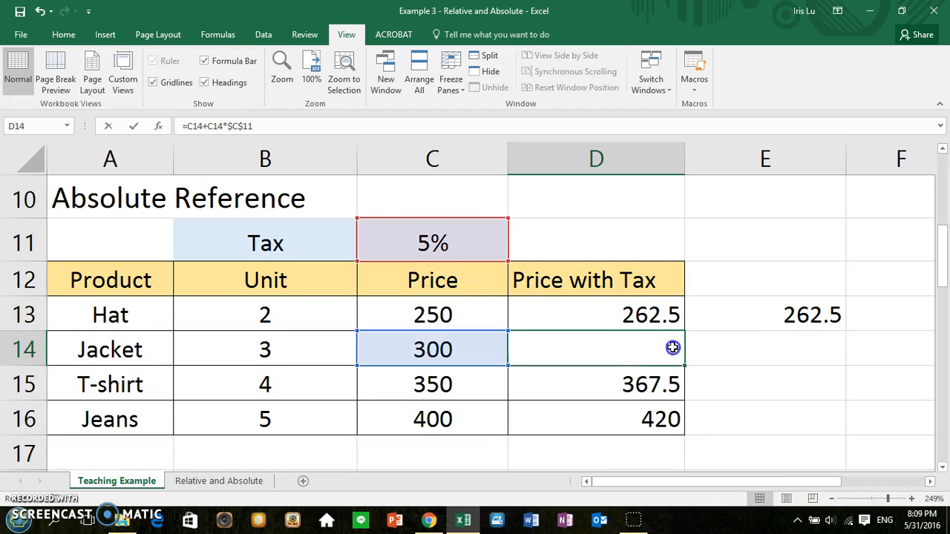
pyautogui.click(632, 350)
pyautogui.moveTo(632, 350); pyautogui.dragTo(696, 339)
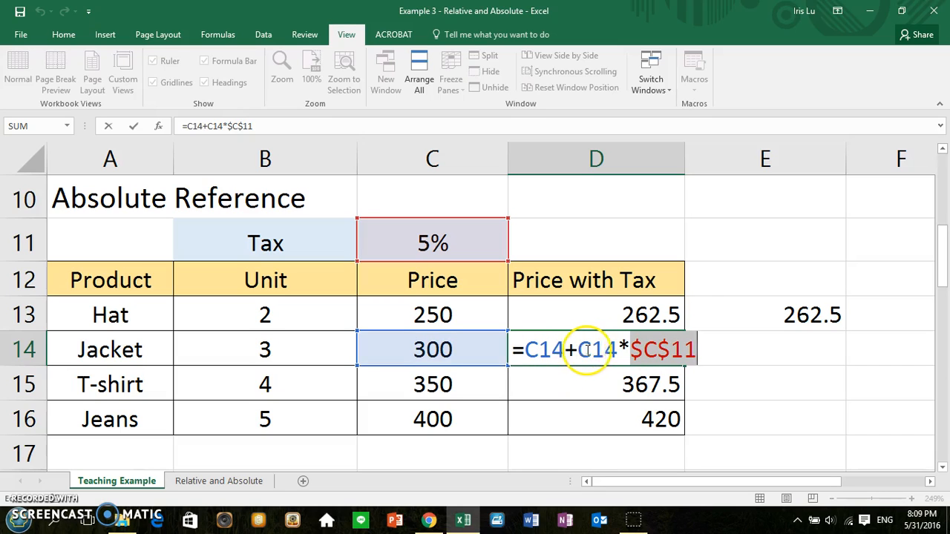
pyautogui.click(631, 349)
pyautogui.moveTo(631, 349); pyautogui.dragTo(697, 346)
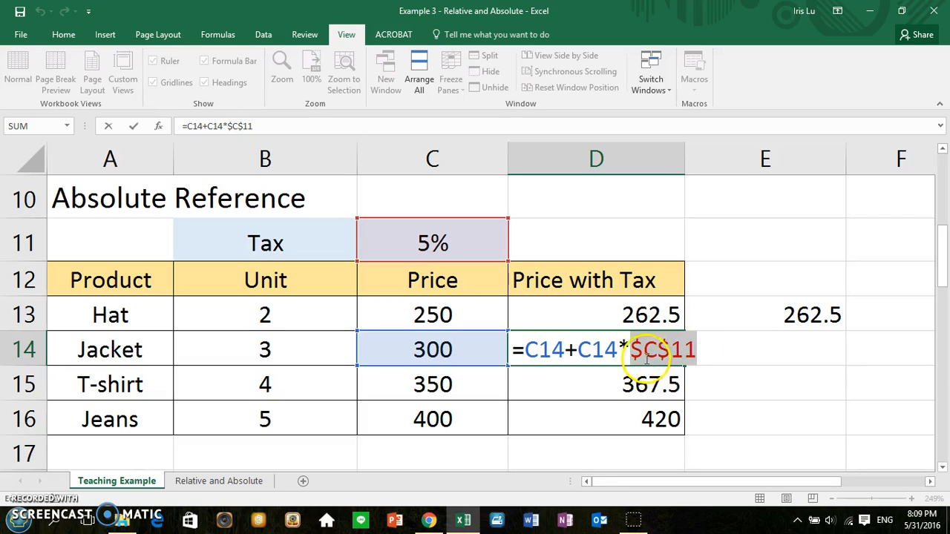
pyautogui.moveTo(642, 345); pyautogui.dragTo(689, 349)
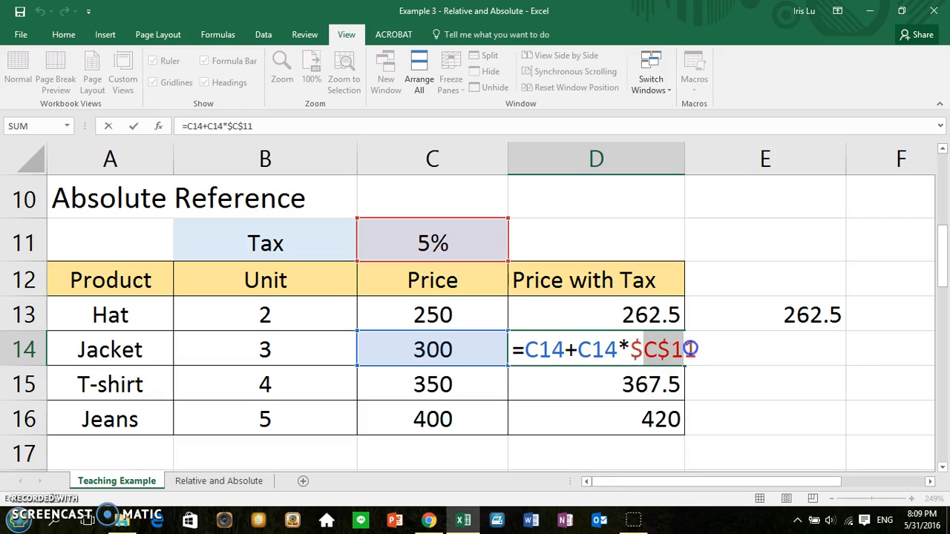
pyautogui.click(666, 384)
pyautogui.doubleClick(666, 385)
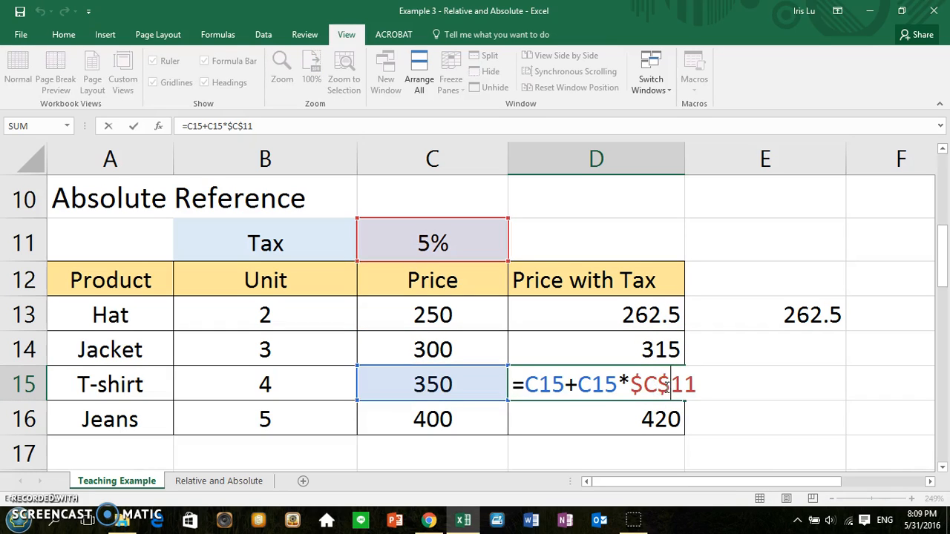
pyautogui.moveTo(636, 388); pyautogui.dragTo(691, 384)
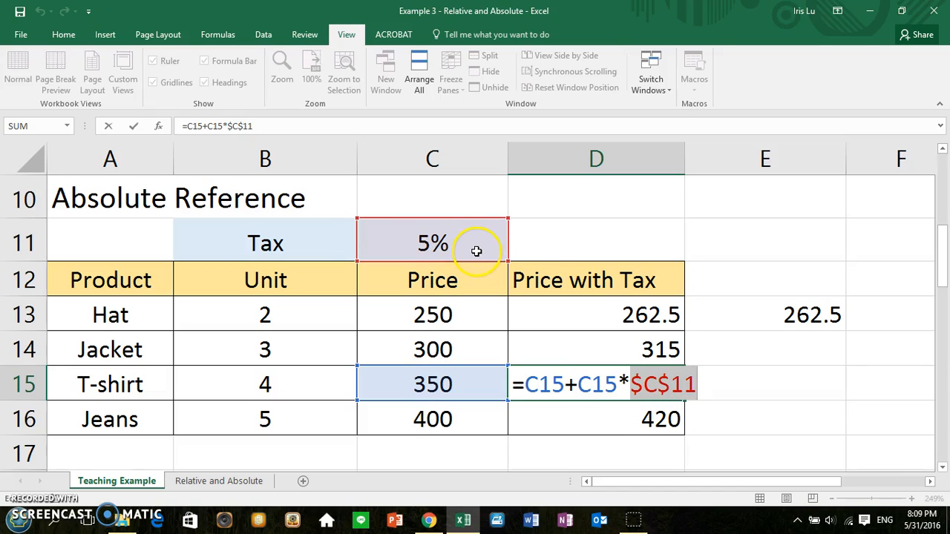
pyautogui.click(639, 415)
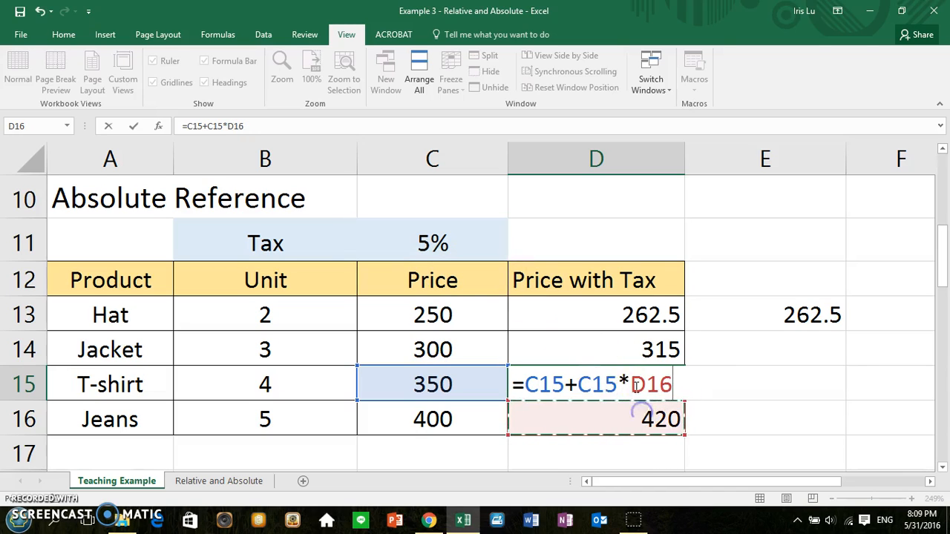
pyautogui.hotkey('ctrl', 'z')
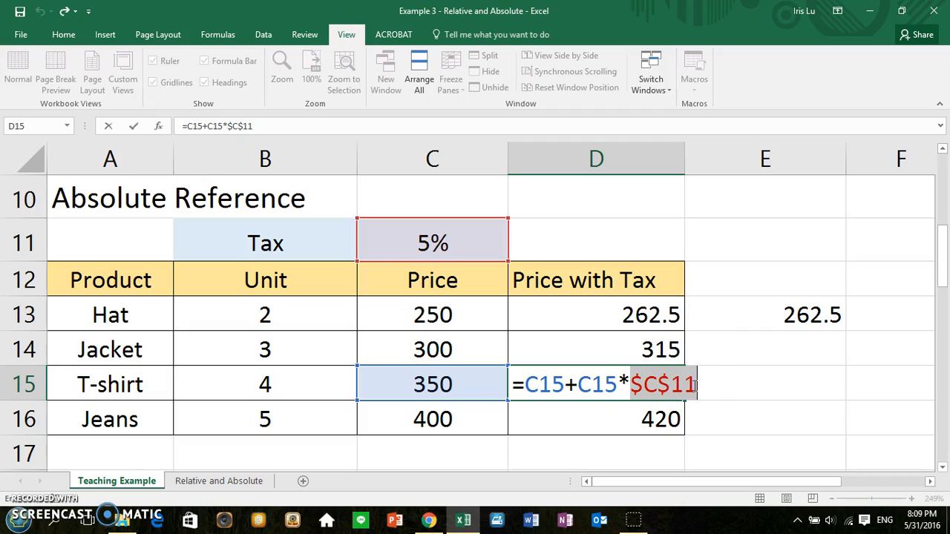
pyautogui.click(661, 415)
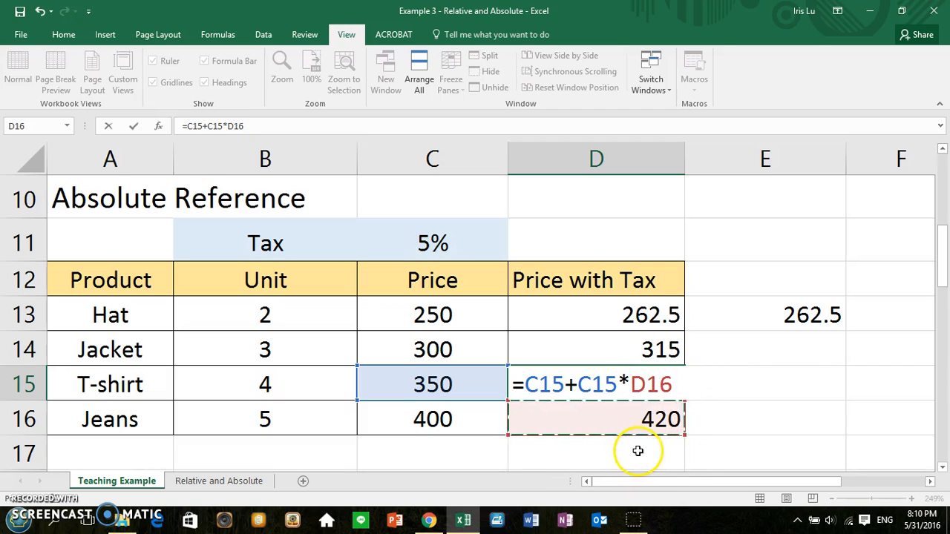
pyautogui.hotkey('ctrl', 'z')
pyautogui.hotkey('ctrl', 'y')
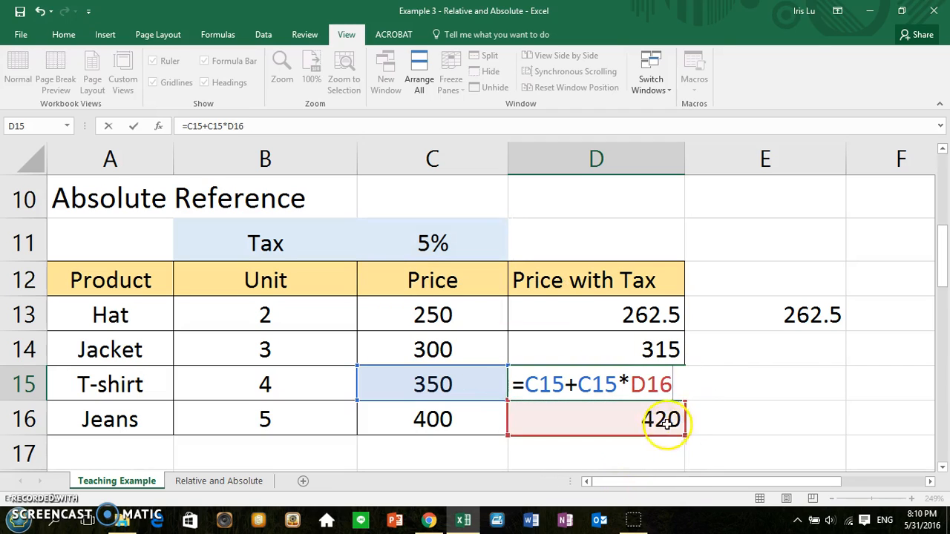
pyautogui.click(717, 357)
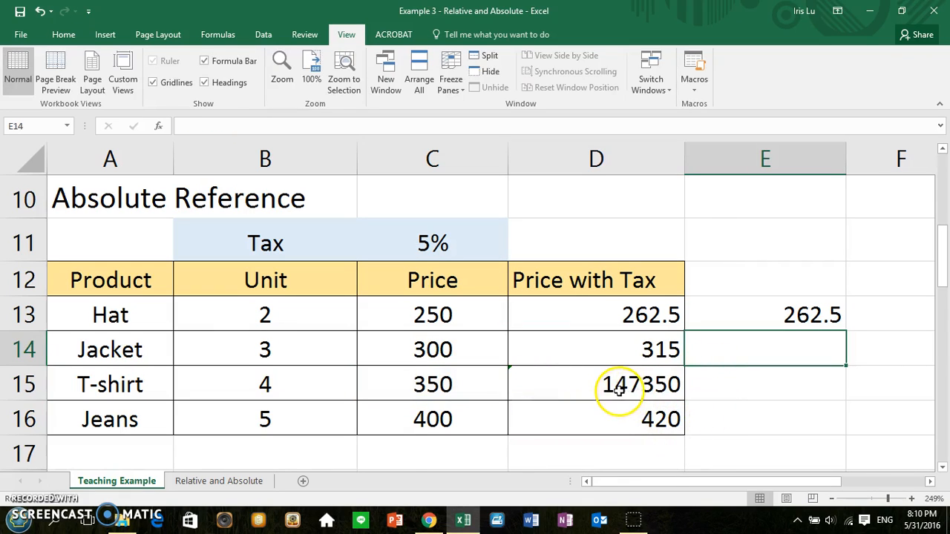
pyautogui.hotkey('ctrl', 'z')
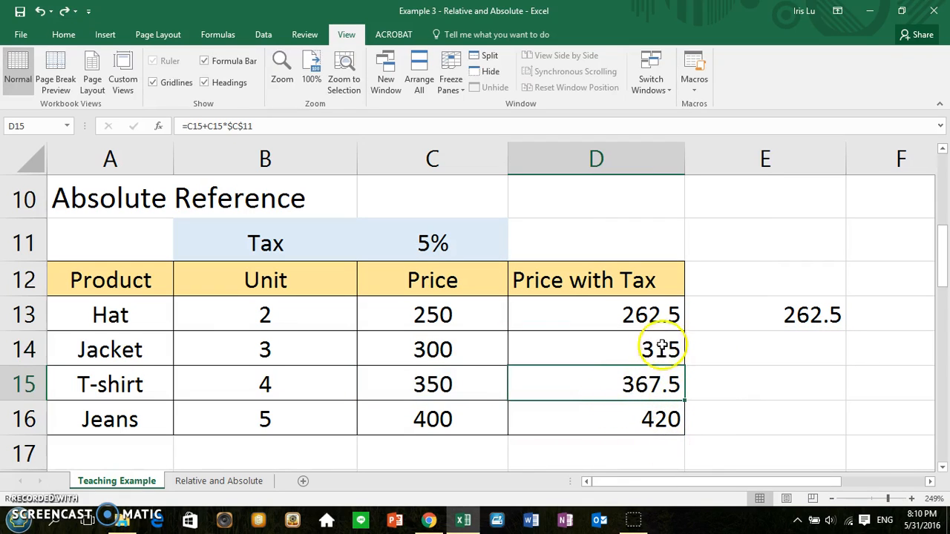
# Step: Review the Price with Tax results in D13:D16 and compare the absolute tax reference with the relative price references in D13's formula
pyautogui.moveTo(575, 313); pyautogui.dragTo(615, 420)
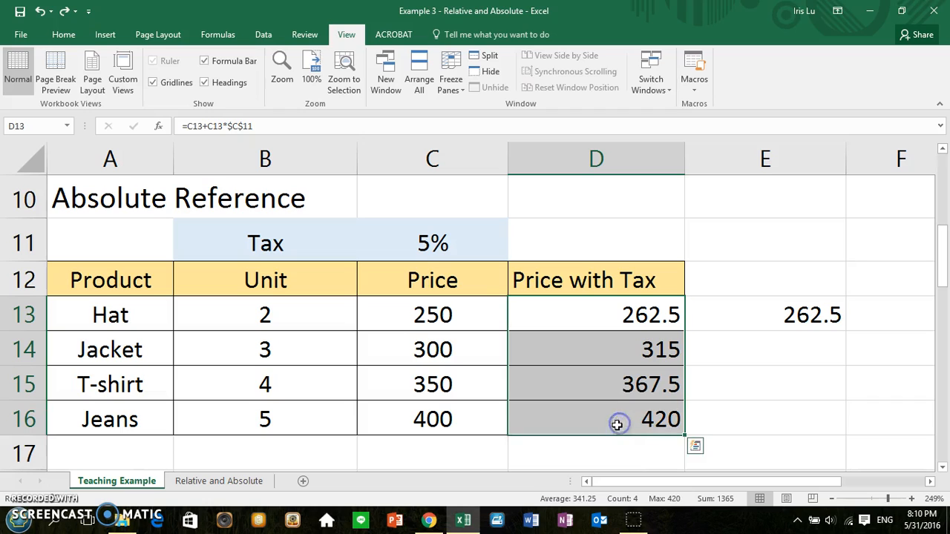
pyautogui.click(610, 312)
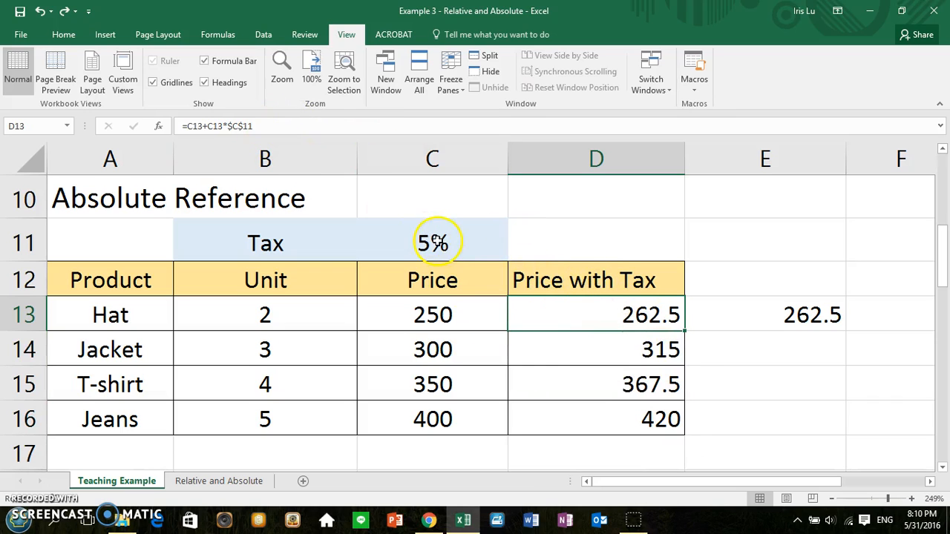
pyautogui.click(624, 302)
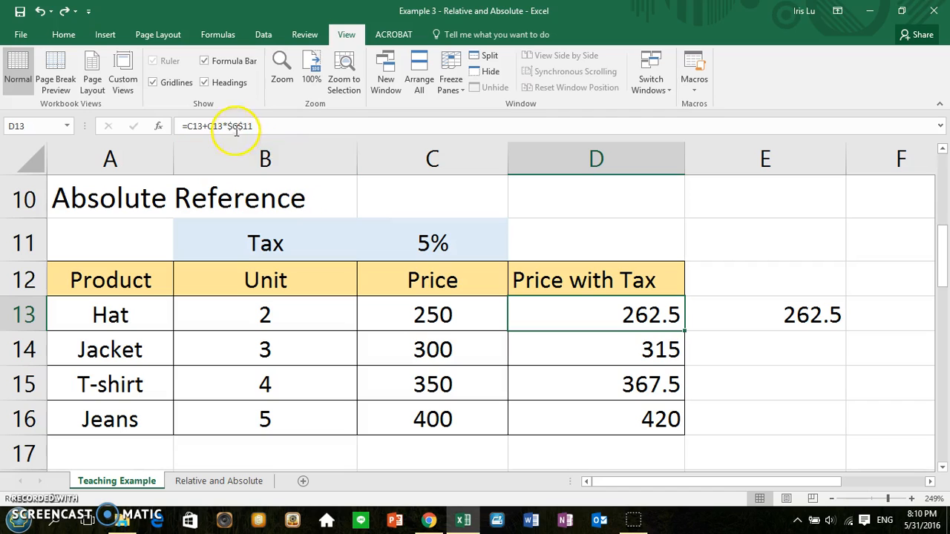
pyautogui.doubleClick(638, 313)
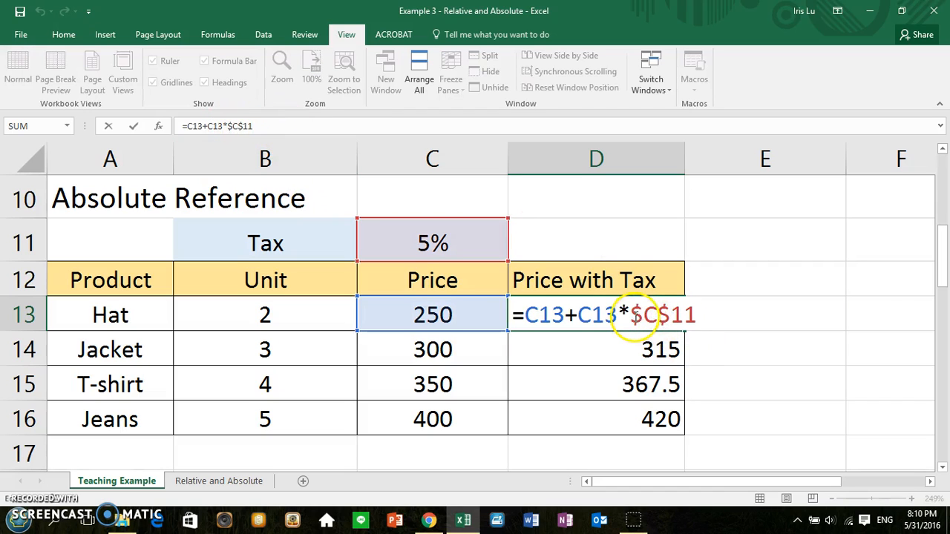
pyautogui.moveTo(630, 314); pyautogui.dragTo(669, 314)
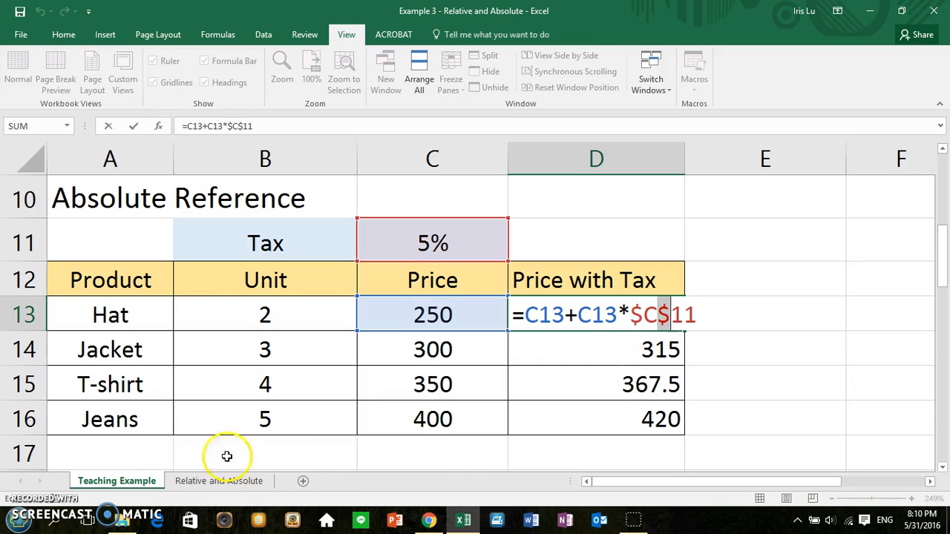
pyautogui.click(785, 299)
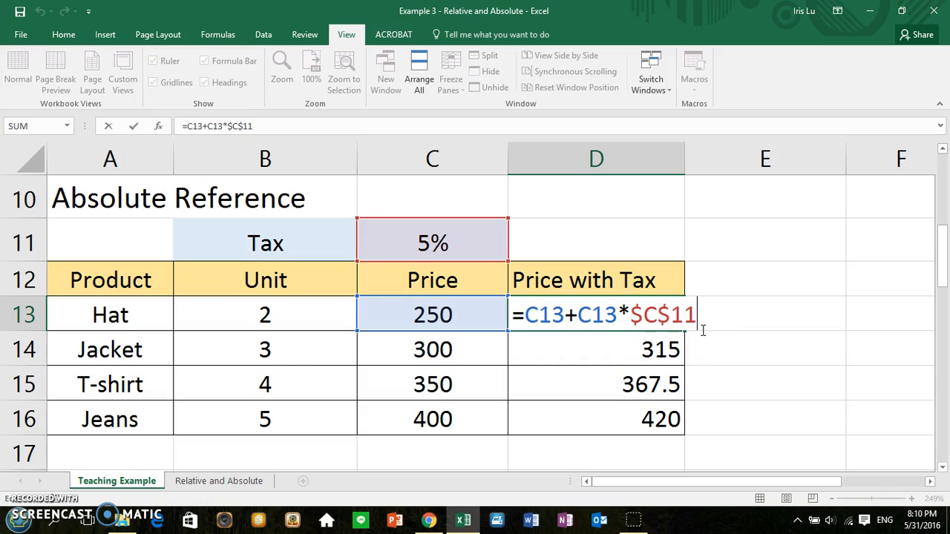
pyautogui.moveTo(525, 314); pyautogui.dragTo(617, 315)
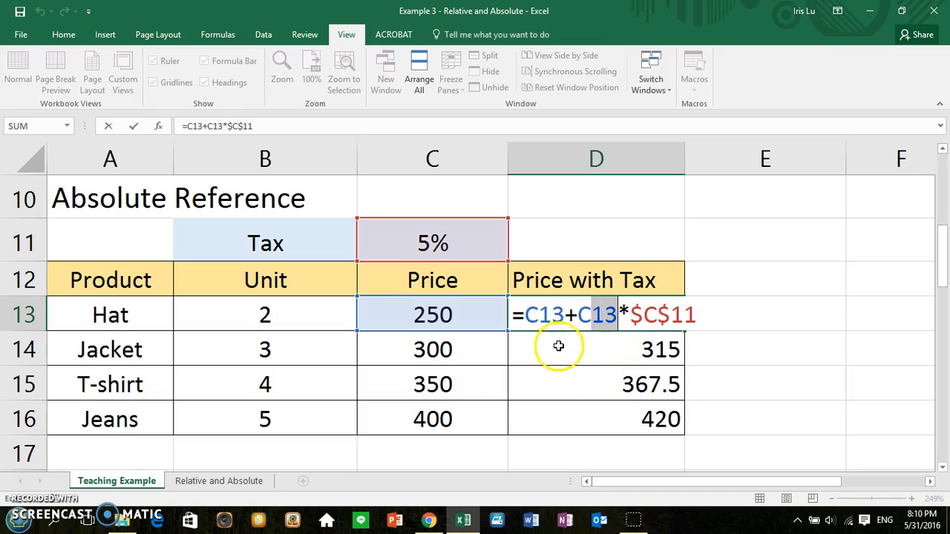
pyautogui.click(617, 315)
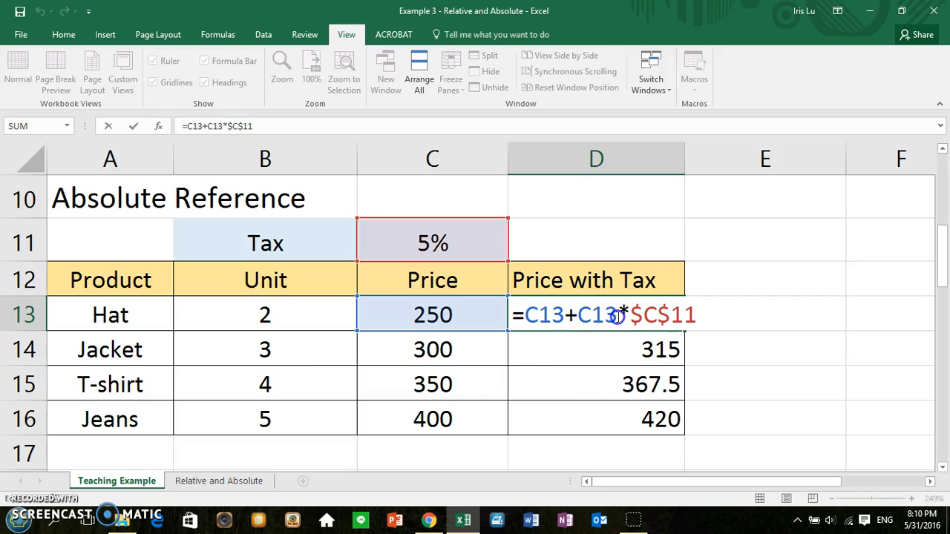
pyautogui.press('Return')
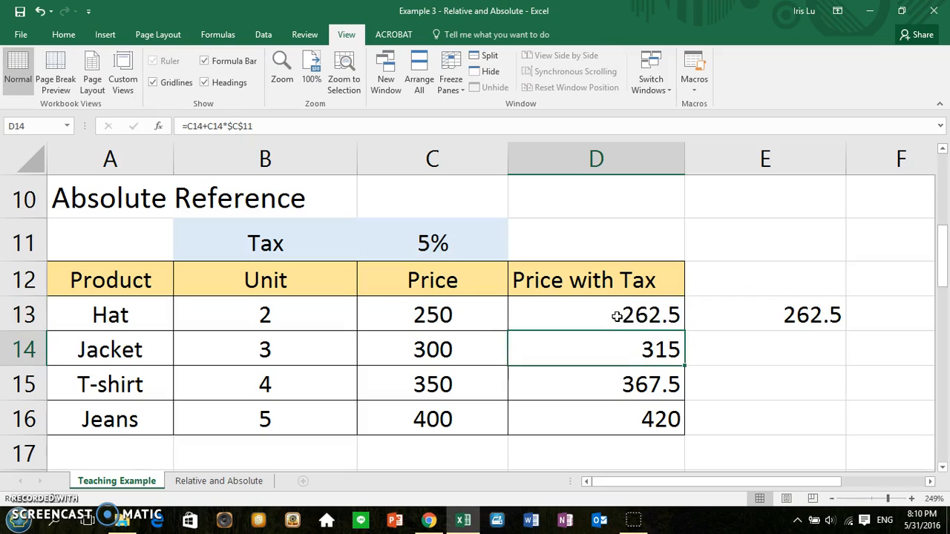
# Step: Examine the formulas in D14 through D16, comparing the row-dependent price references with the fixed tax rate reference
pyautogui.doubleClick(669, 345)
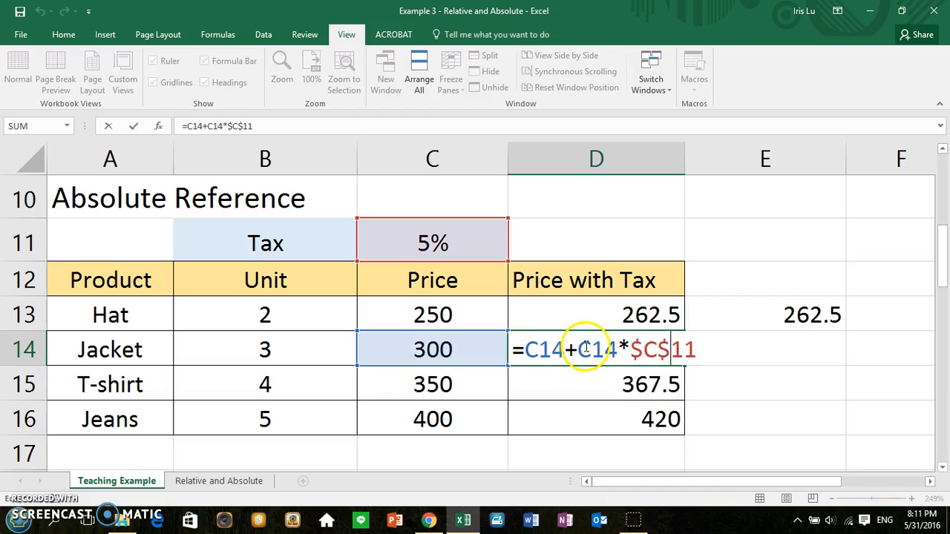
pyautogui.press('Return')
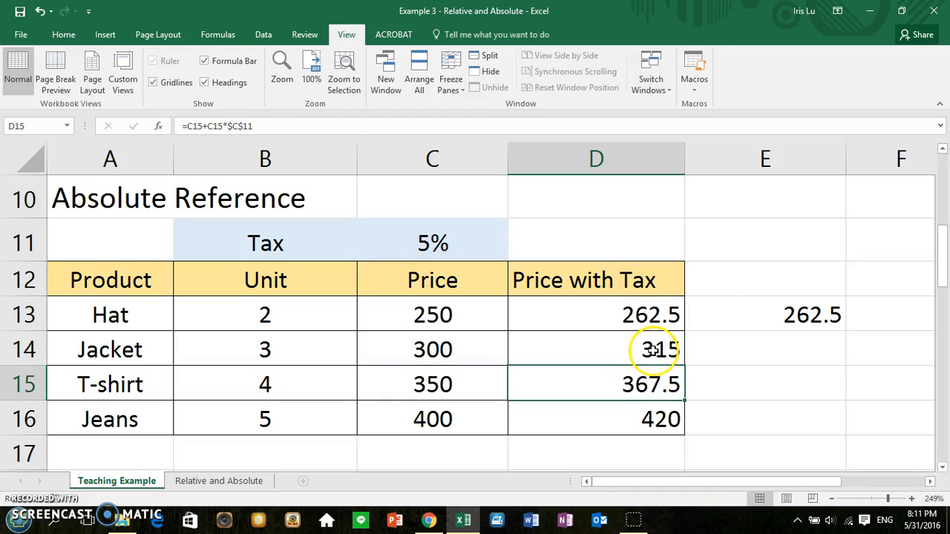
pyautogui.doubleClick(647, 384)
pyautogui.doubleClick(660, 421)
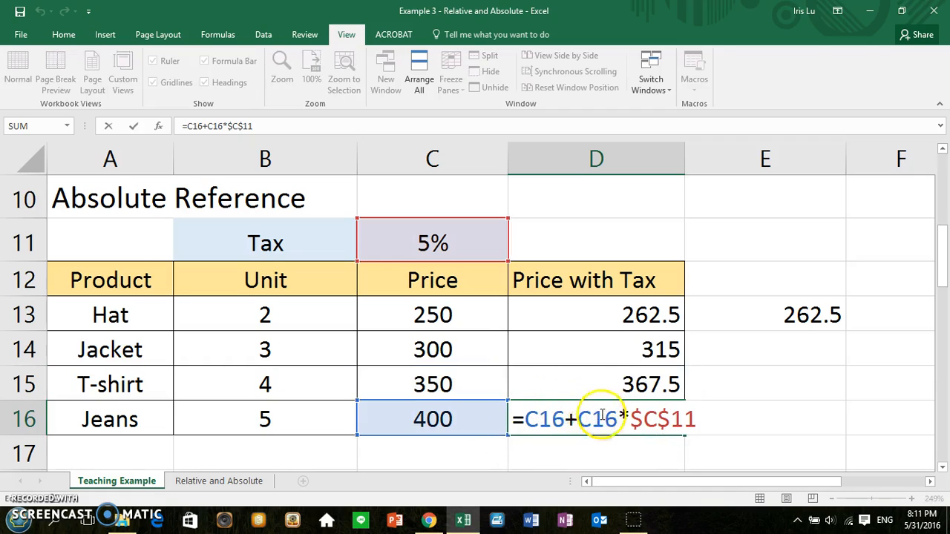
pyautogui.moveTo(525, 419); pyautogui.dragTo(610, 420)
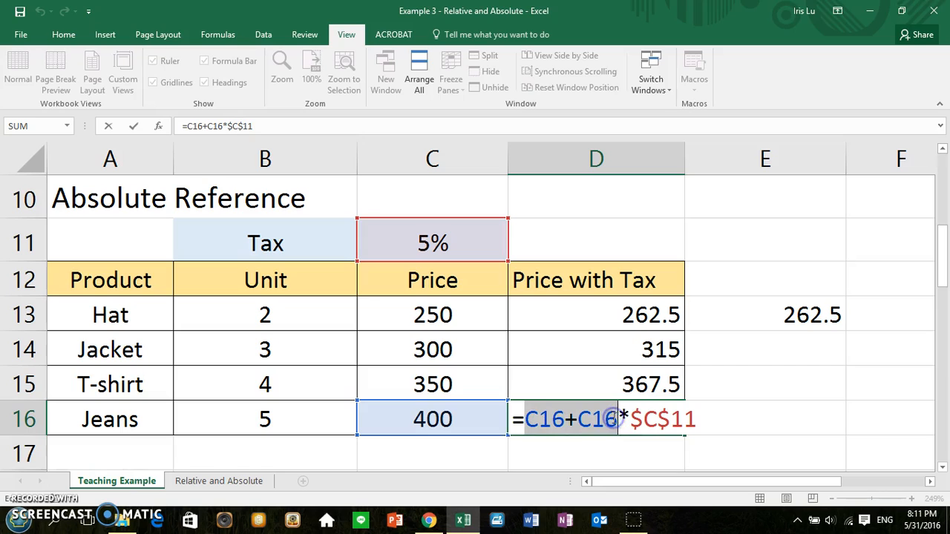
pyautogui.moveTo(629, 419); pyautogui.dragTo(695, 418)
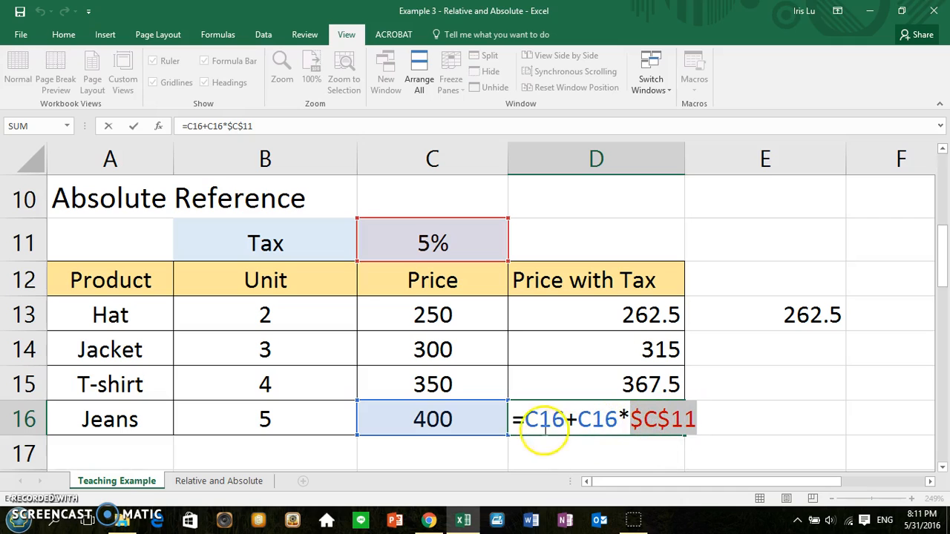
pyautogui.moveTo(634, 418); pyautogui.dragTo(638, 419)
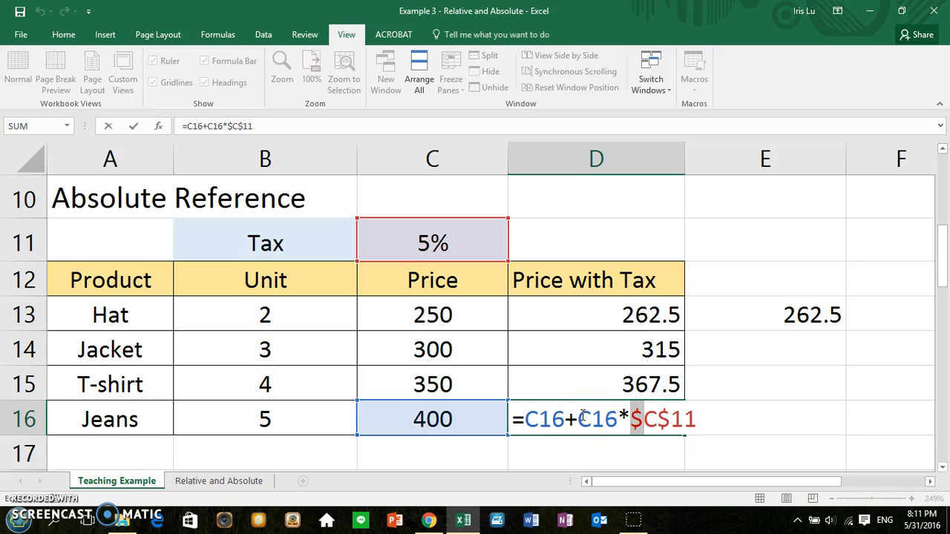
pyautogui.click(696, 417)
pyautogui.press('Return')
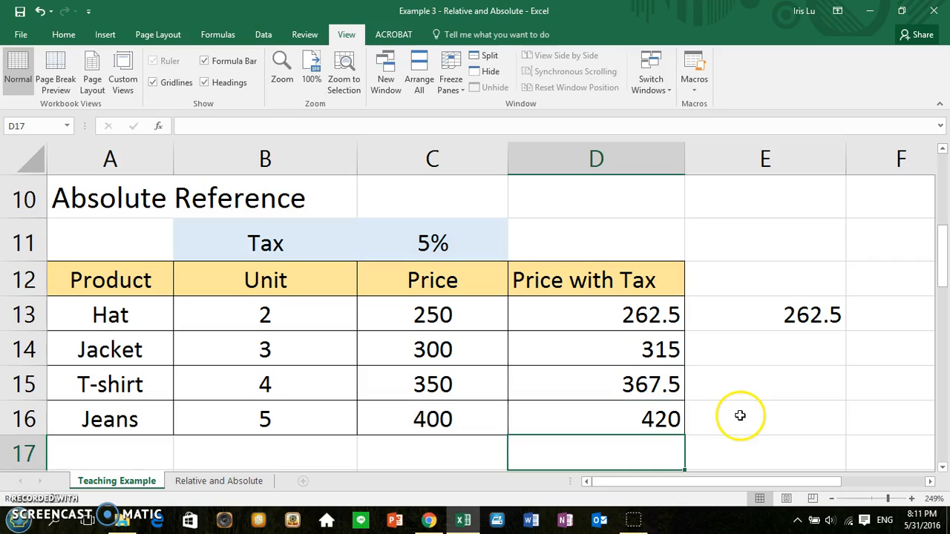